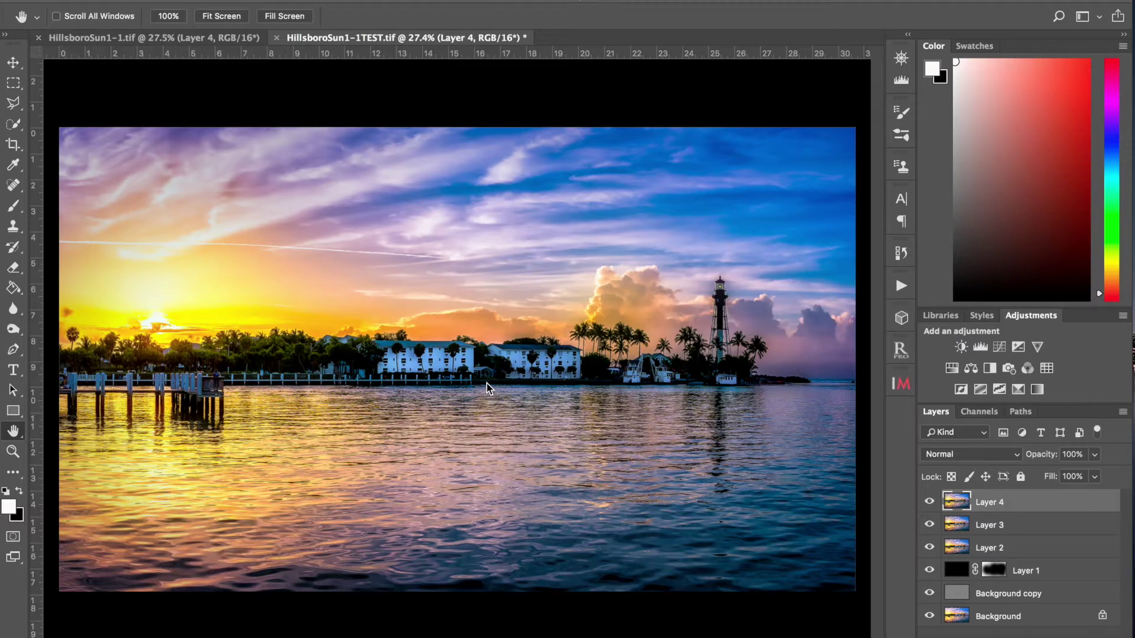
- Examine the edges of the waterfront buildings, palm trees, lighthouse and rock jetty at close zoom for bright halos
click(523, 261)
key(super+plus)
key(super+plus)
scroll(421, 296, up, 3)
scroll(421, 296, up, 4)
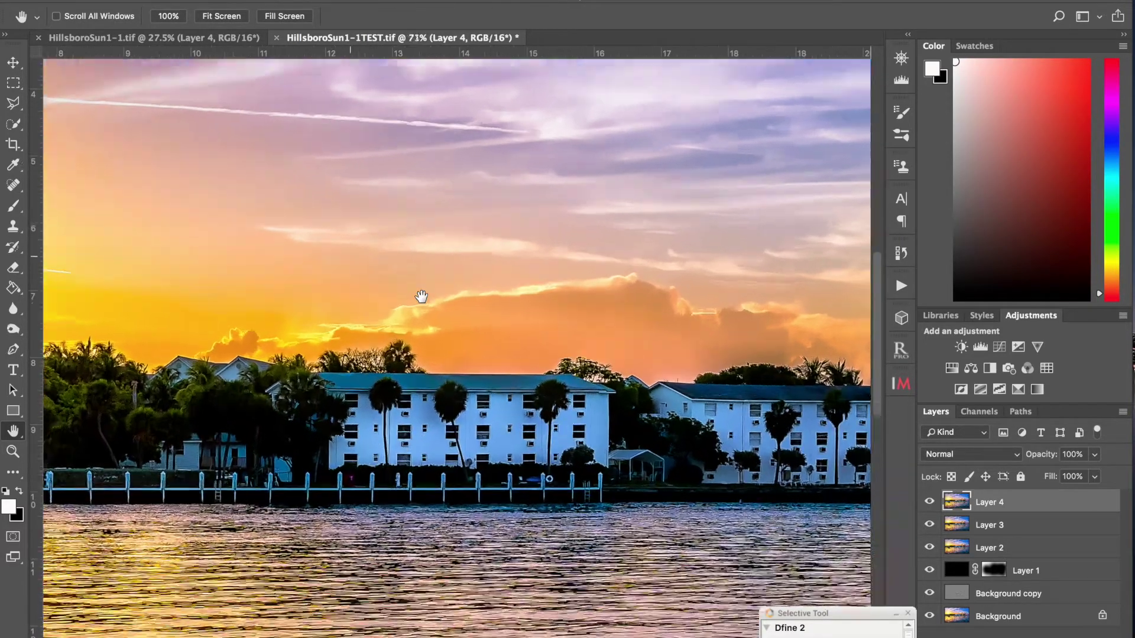
scroll(421, 296, right, 15)
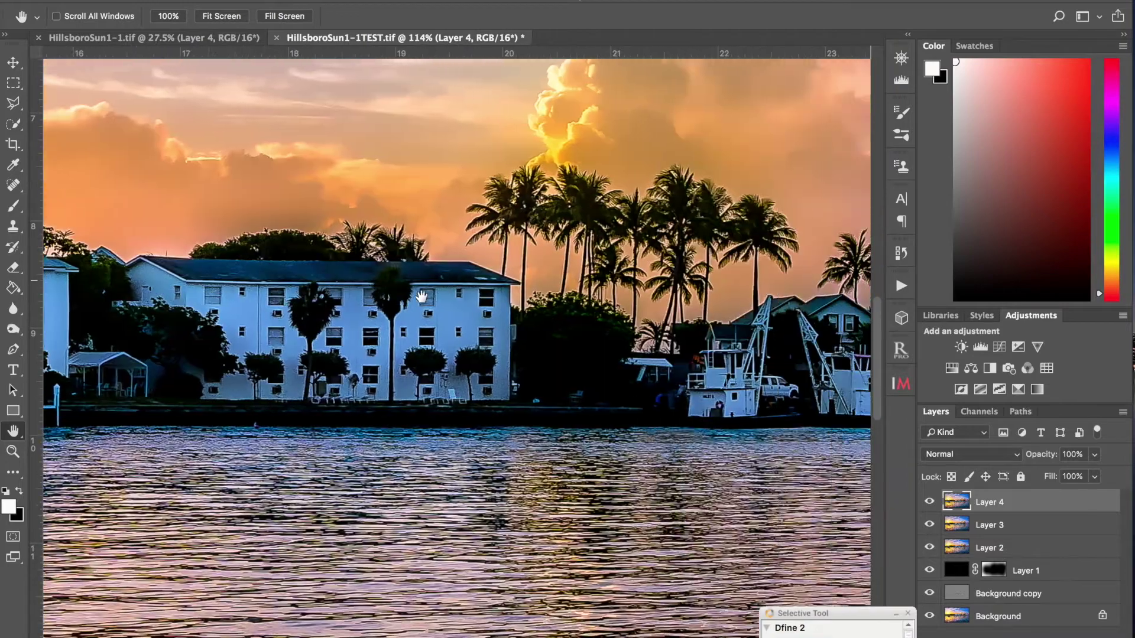
scroll(421, 296, up, 5)
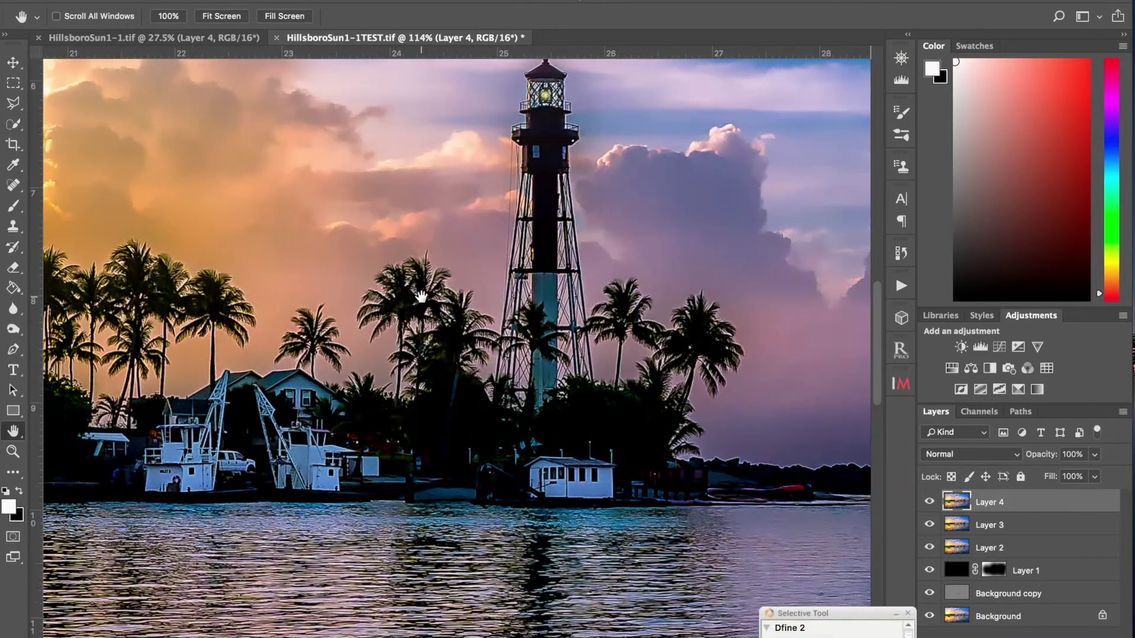
scroll(421, 296, down, 6)
scroll(421, 296, right, 6)
scroll(421, 296, up, 3)
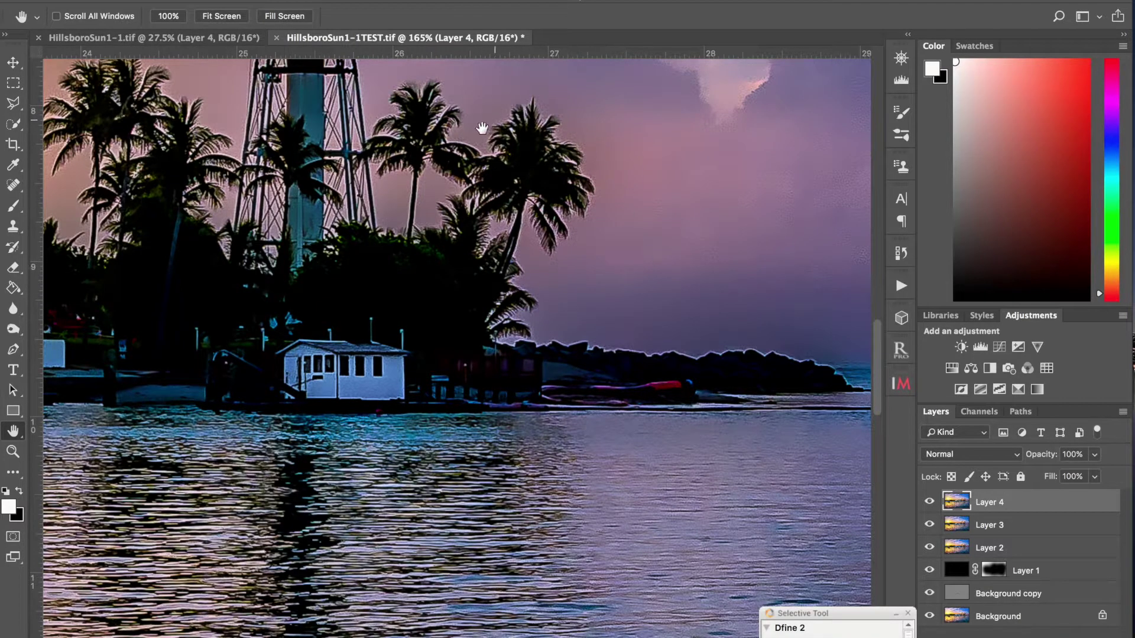
- Compare the edge detail around the boats, palms and white hotel buildings with the full image view
scroll(580, 247, left, 3)
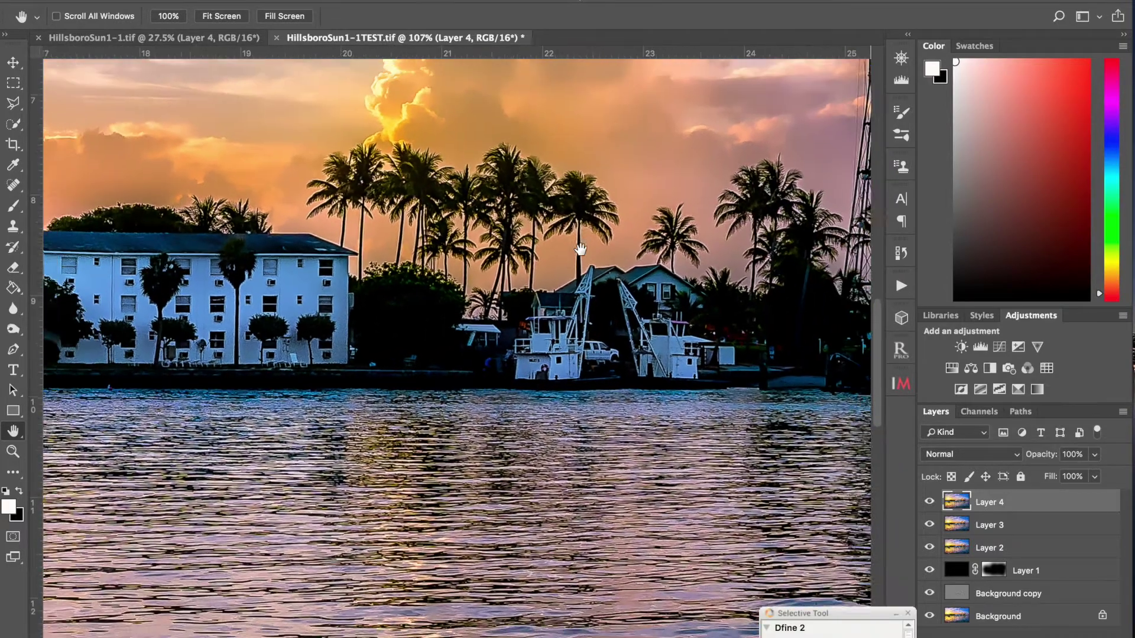
scroll(581, 249, down, 3)
scroll(580, 249, down, 1)
scroll(581, 249, left, 15)
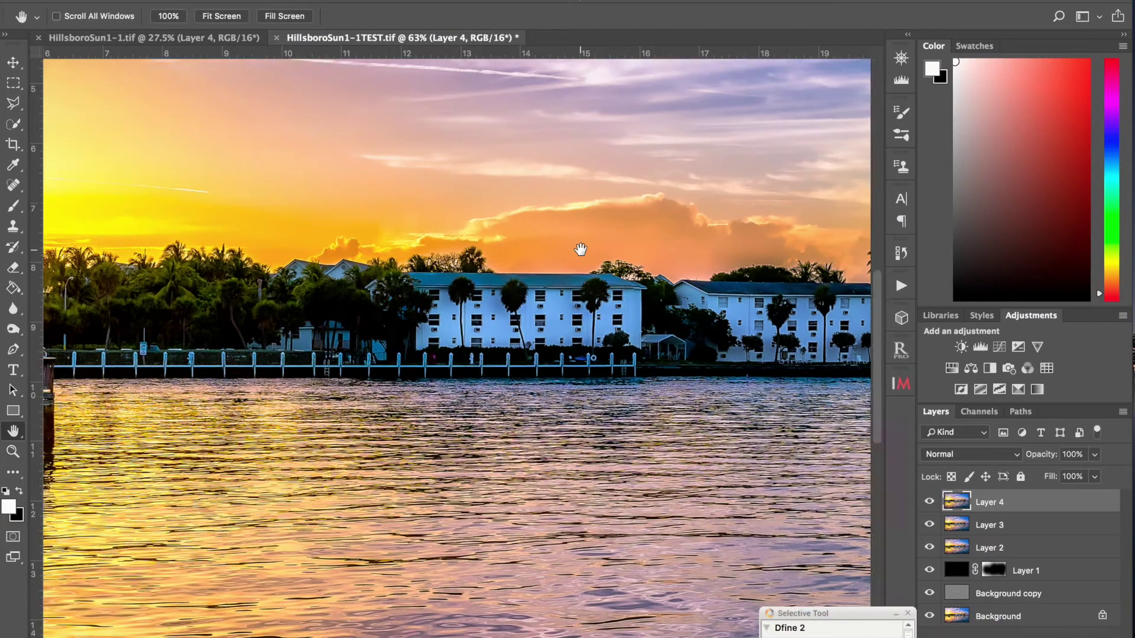
scroll(580, 248, up, 4)
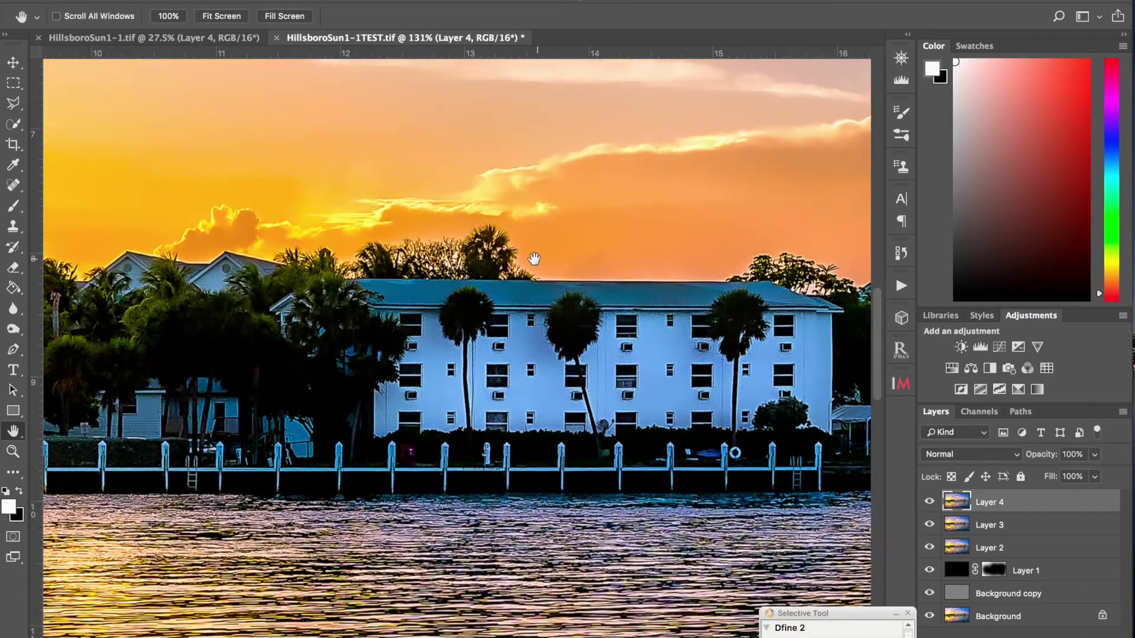
scroll(669, 290, down, 5)
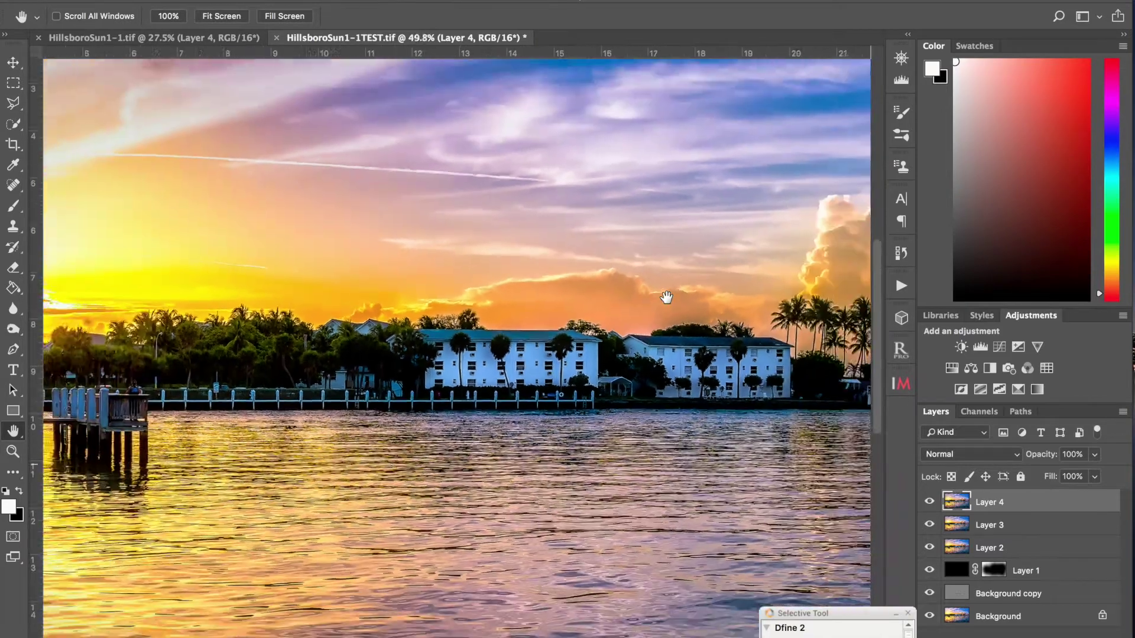
scroll(666, 297, down, 4)
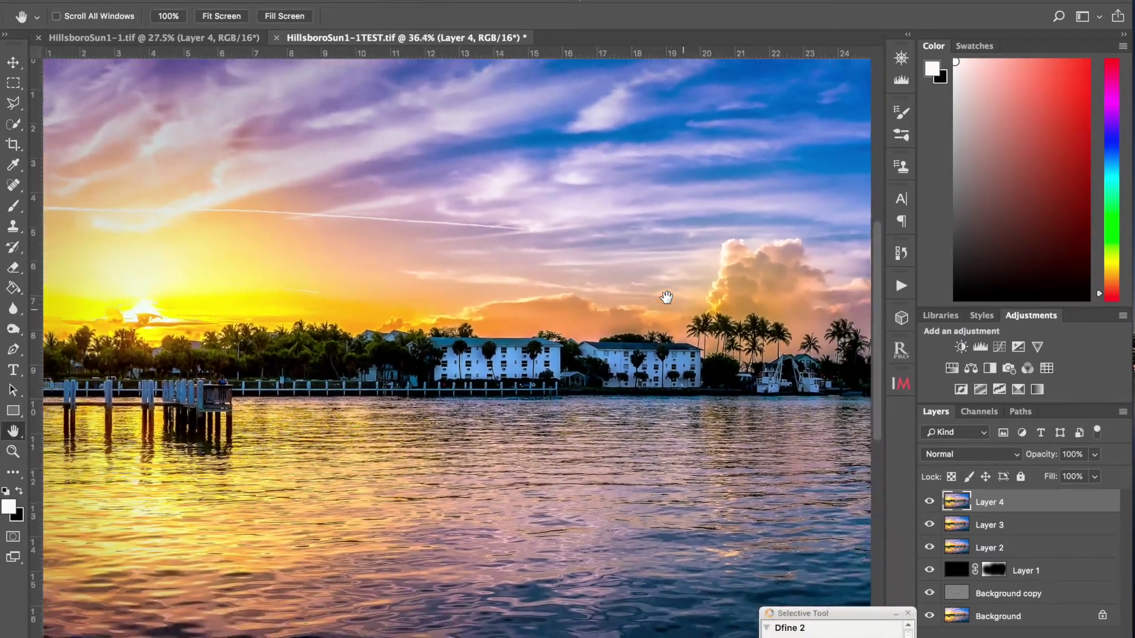
scroll(666, 298, down, 1)
scroll(666, 297, right, 10)
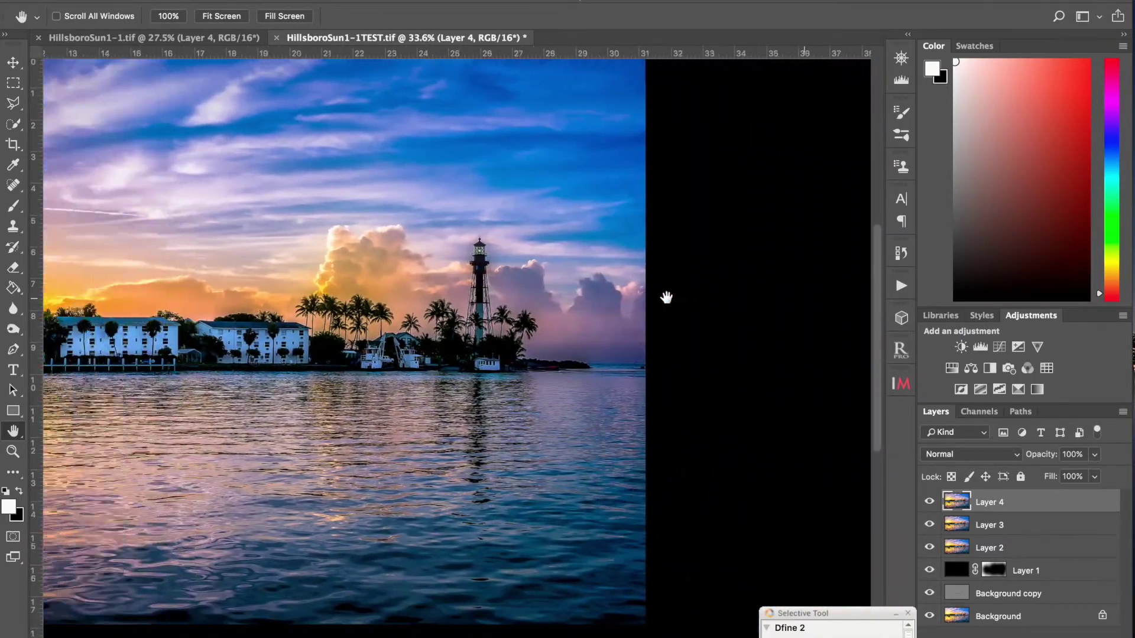
scroll(666, 297, left, 4)
scroll(666, 297, down, 2)
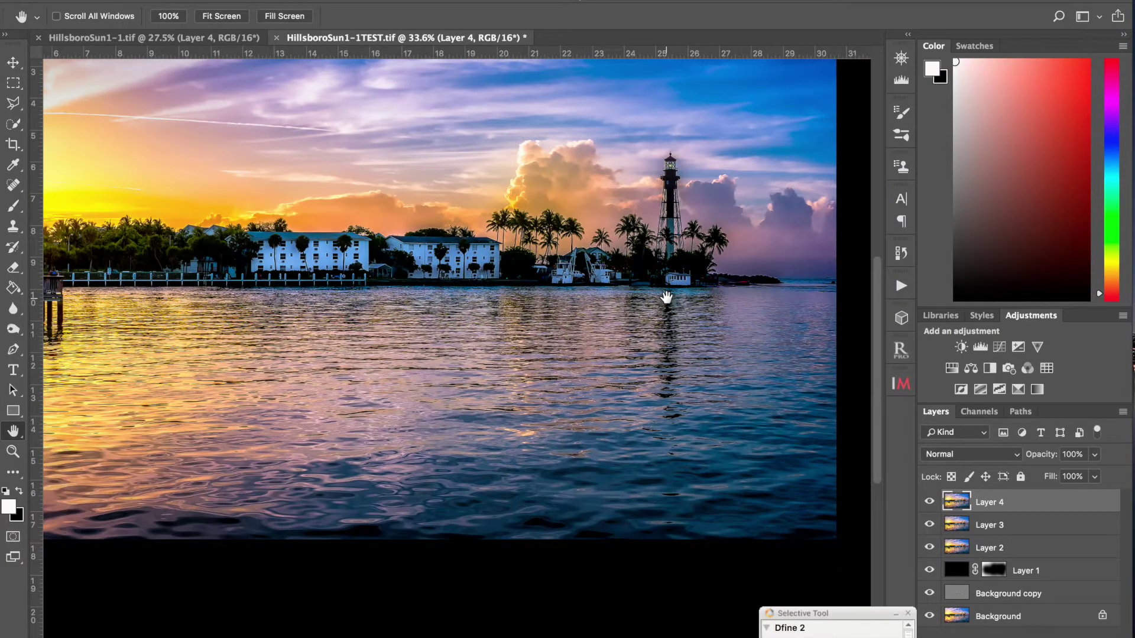
scroll(666, 298, down, 3)
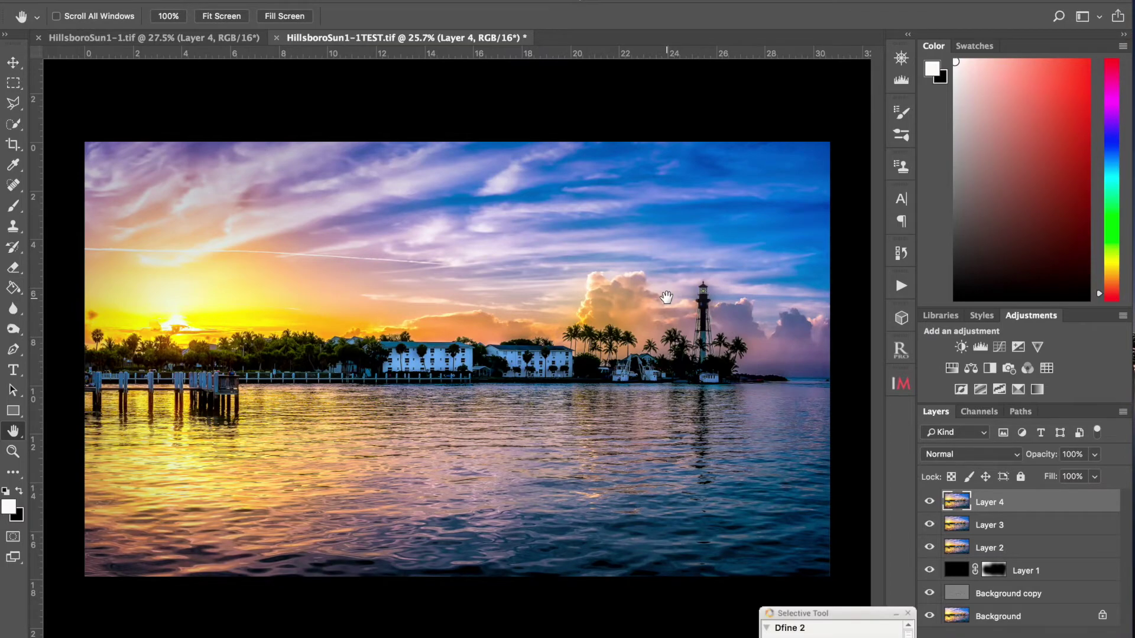
- Inspect the hotel roofline, palm trees and lighthouse for light outlines against the sky
scroll(666, 297, up, 10)
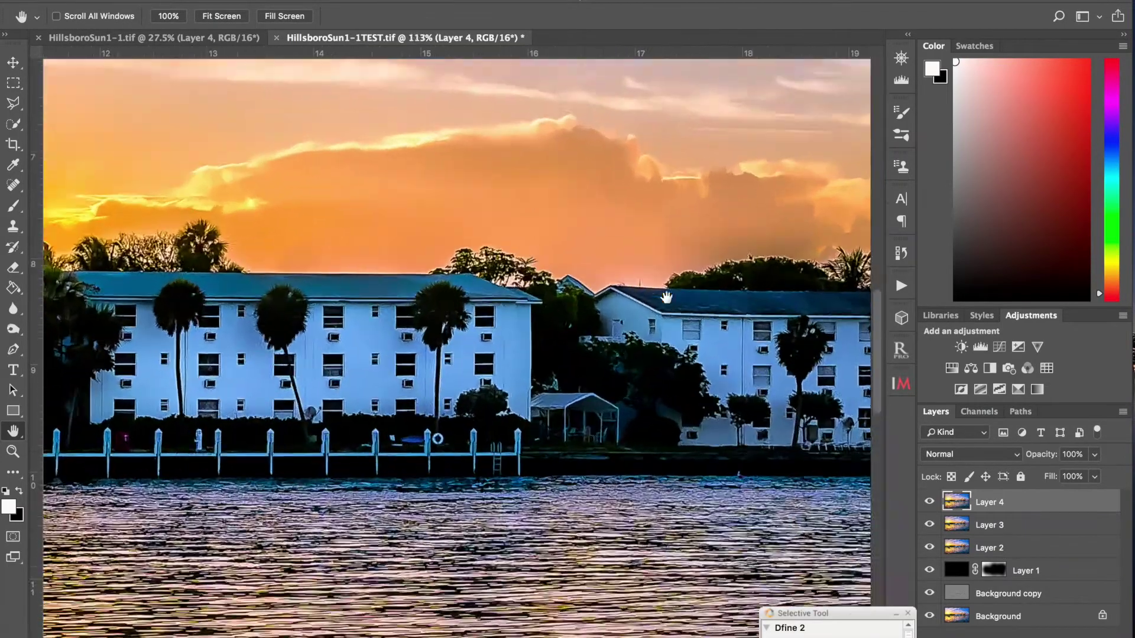
scroll(666, 297, up, 2)
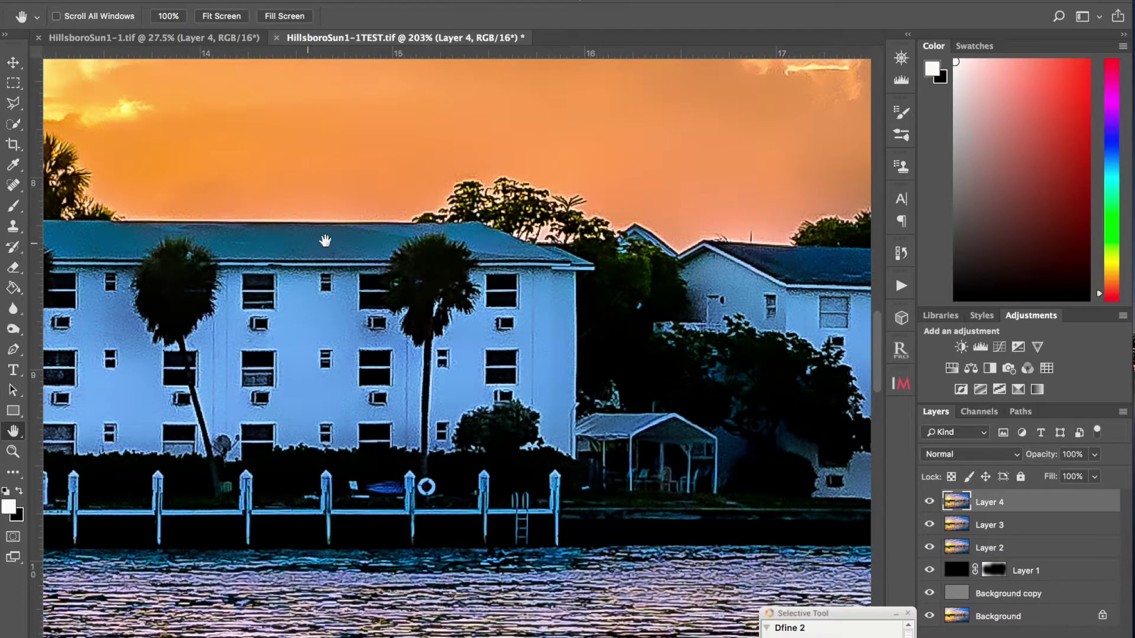
scroll(480, 232, down, 5)
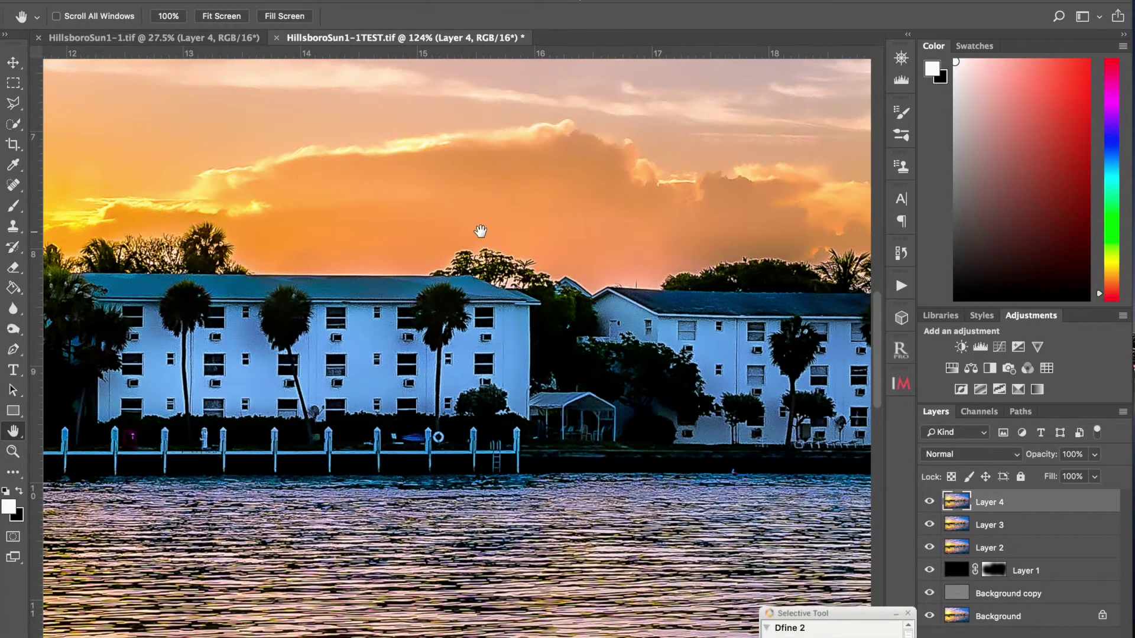
scroll(480, 231, down, 1)
scroll(480, 231, right, 10)
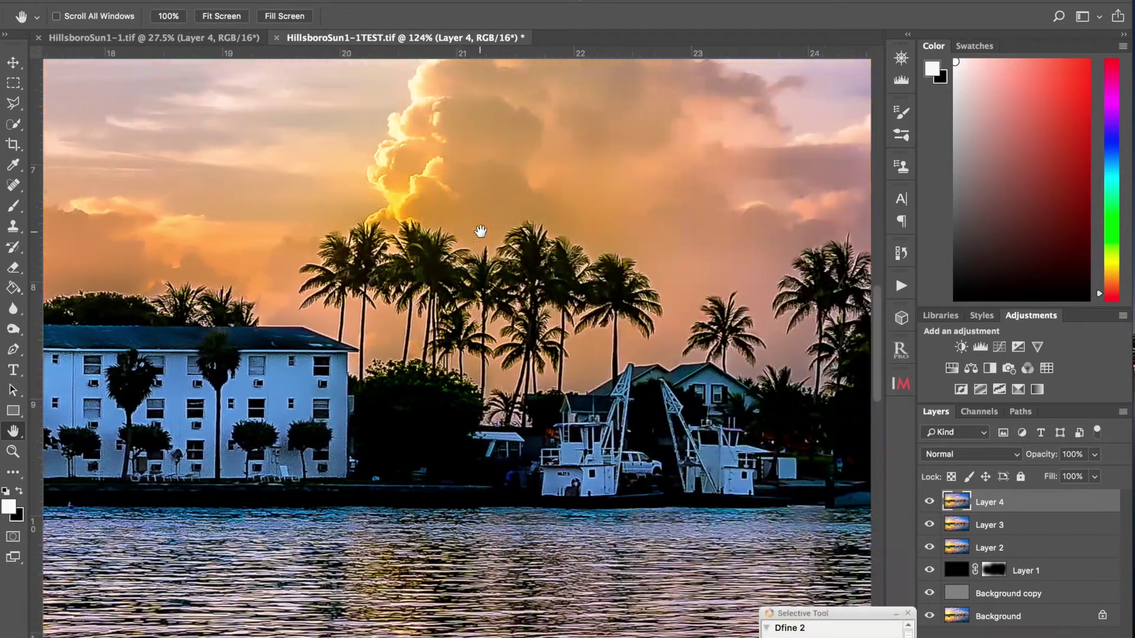
scroll(480, 231, down, 2)
scroll(480, 231, right, 10)
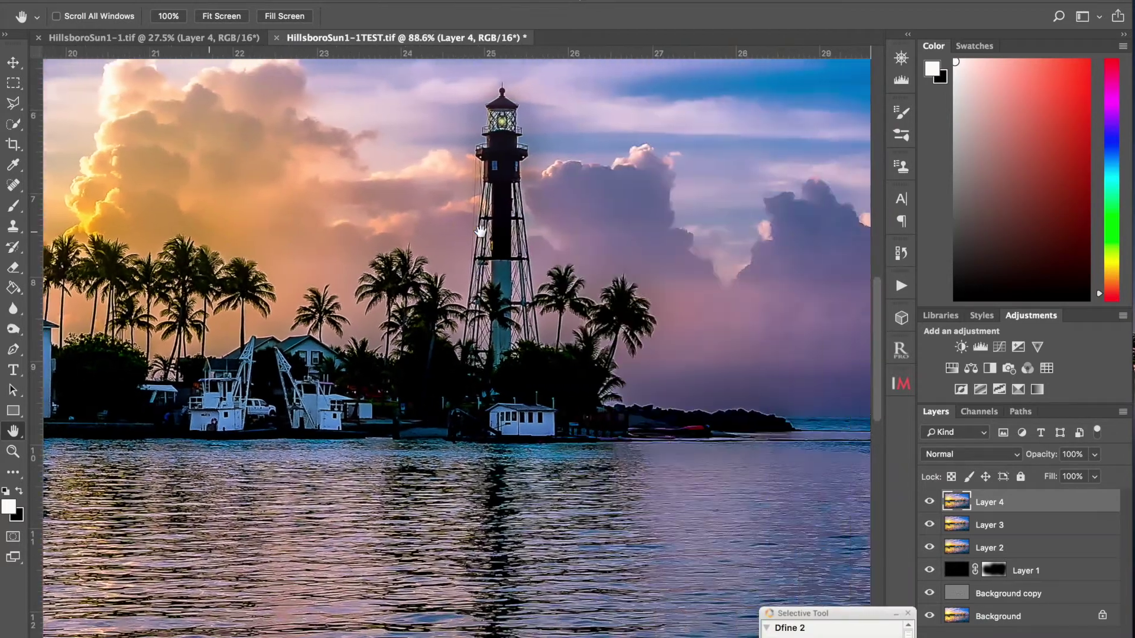
- Stamp all visible layers into a new merged layer above Layer 4, keeping the original layers
scroll(480, 232, up, 5)
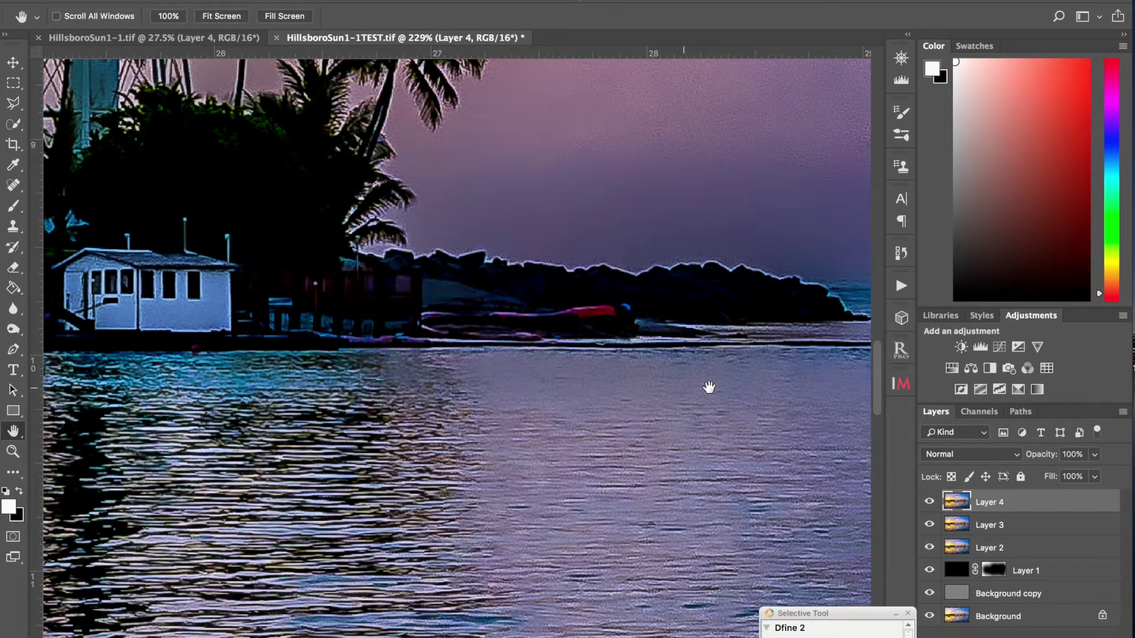
click(1122, 415)
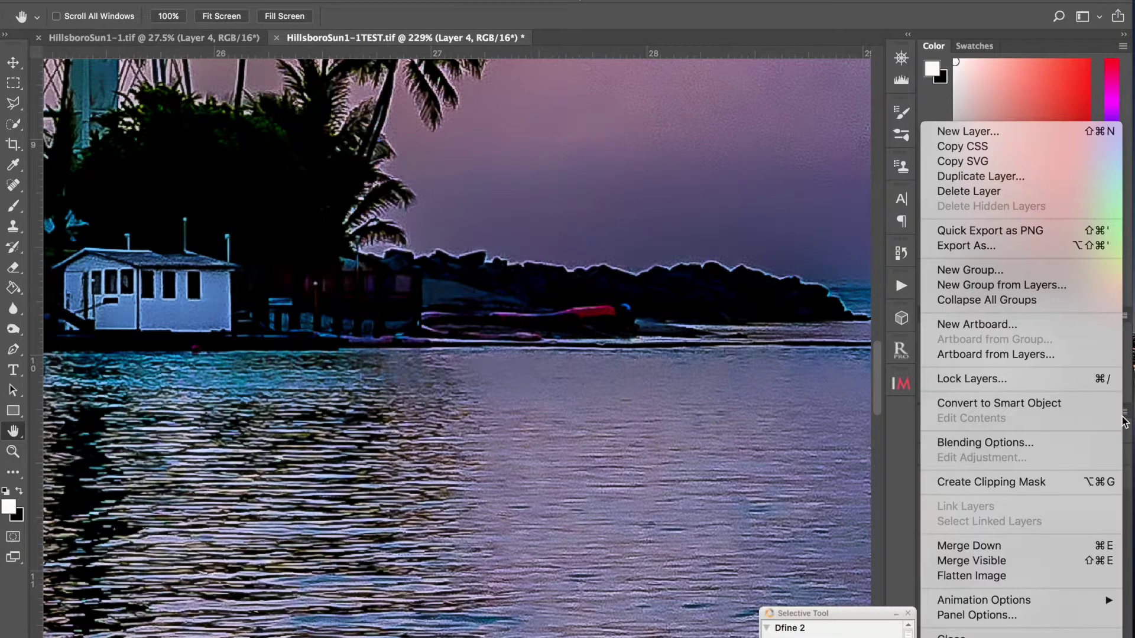
click(1021, 563)
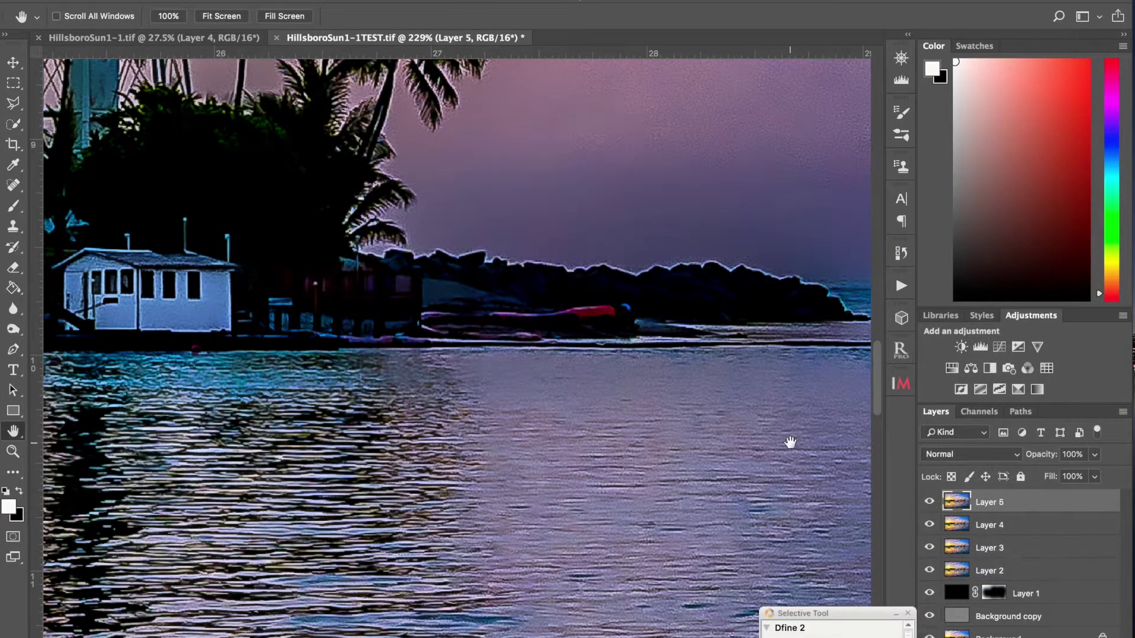
- Set the blend mode of the new stamped layer to Darken
scroll(702, 397, right, 5)
scroll(702, 397, up, 3)
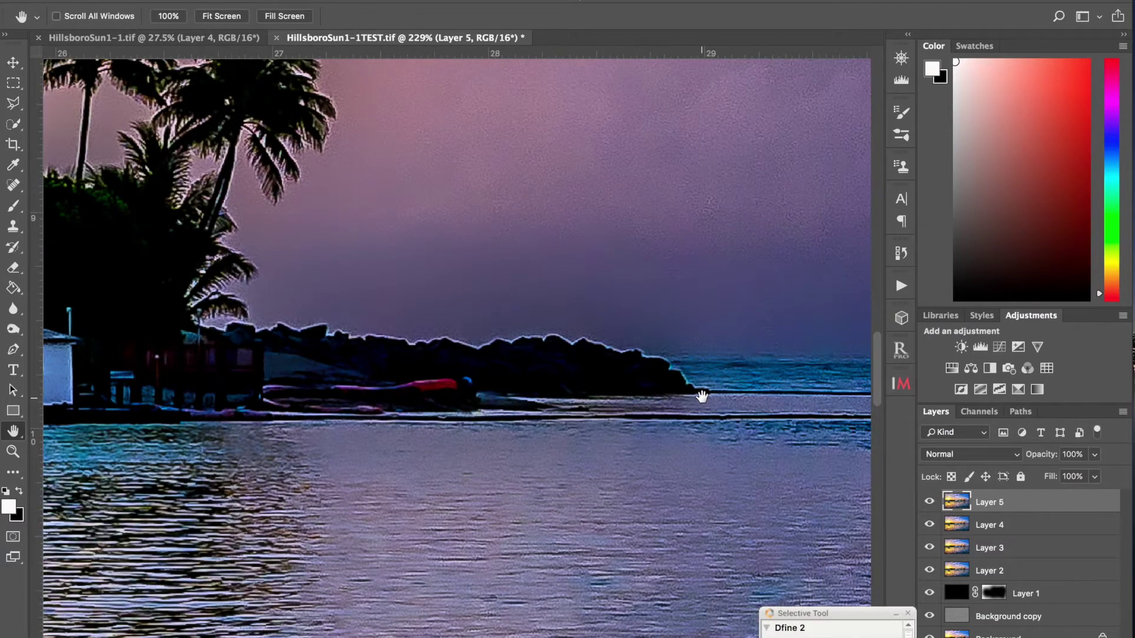
scroll(702, 397, up, 2)
scroll(702, 396, right, 4)
scroll(702, 397, up, 1)
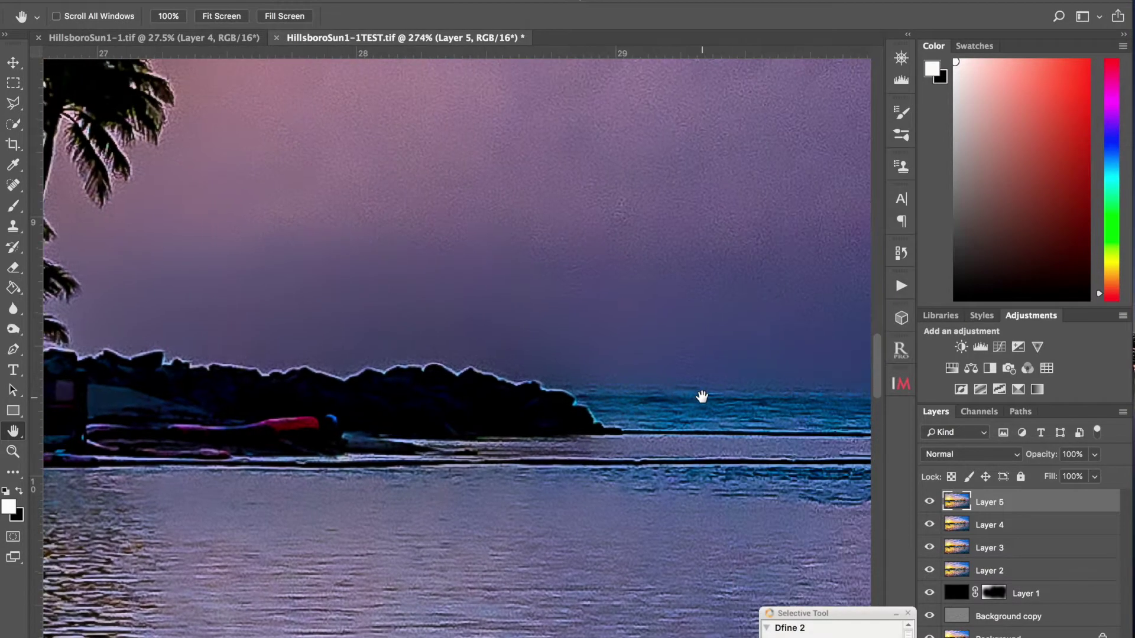
click(1018, 458)
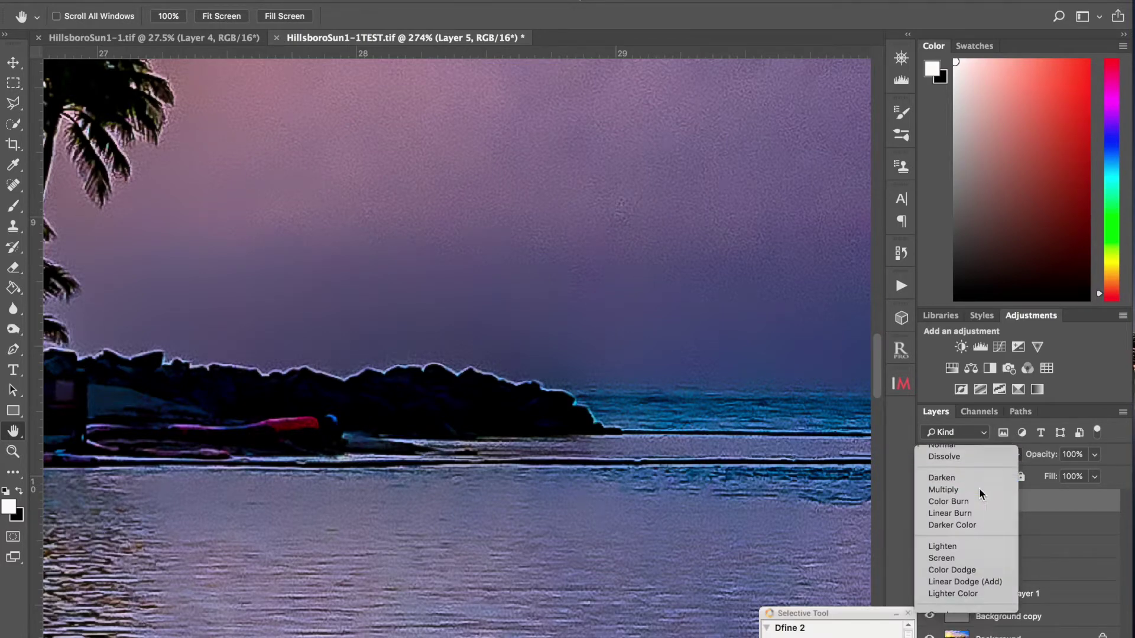
click(979, 488)
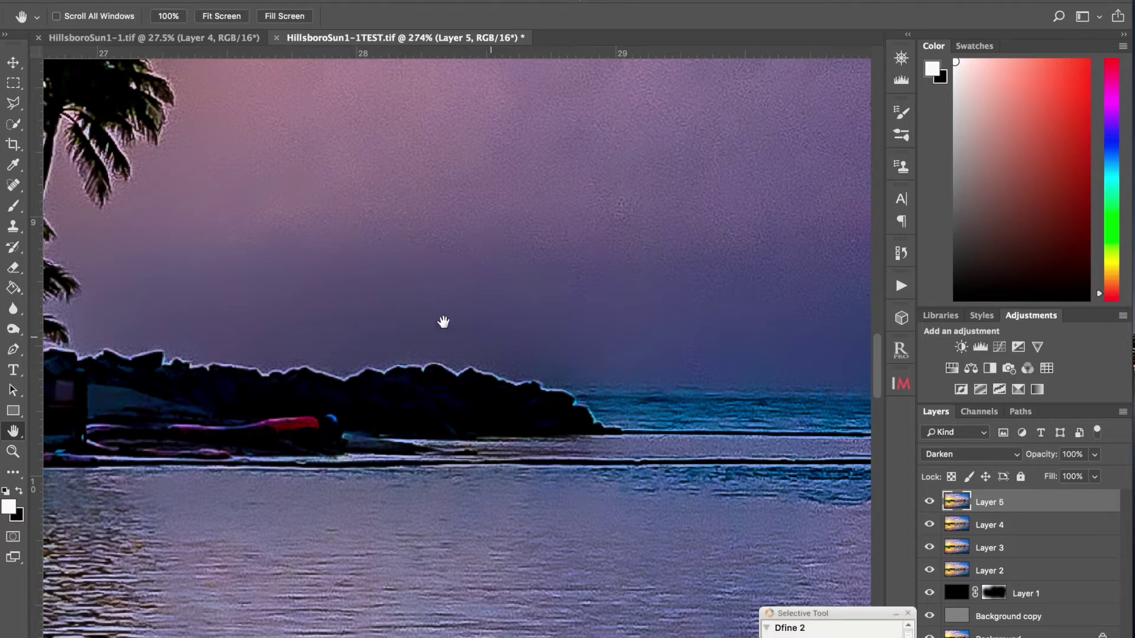
- Clone adjacent water and sky over the bright halo along the rock jetty, using the Clone Stamp with a size 25 brush
click(13, 226)
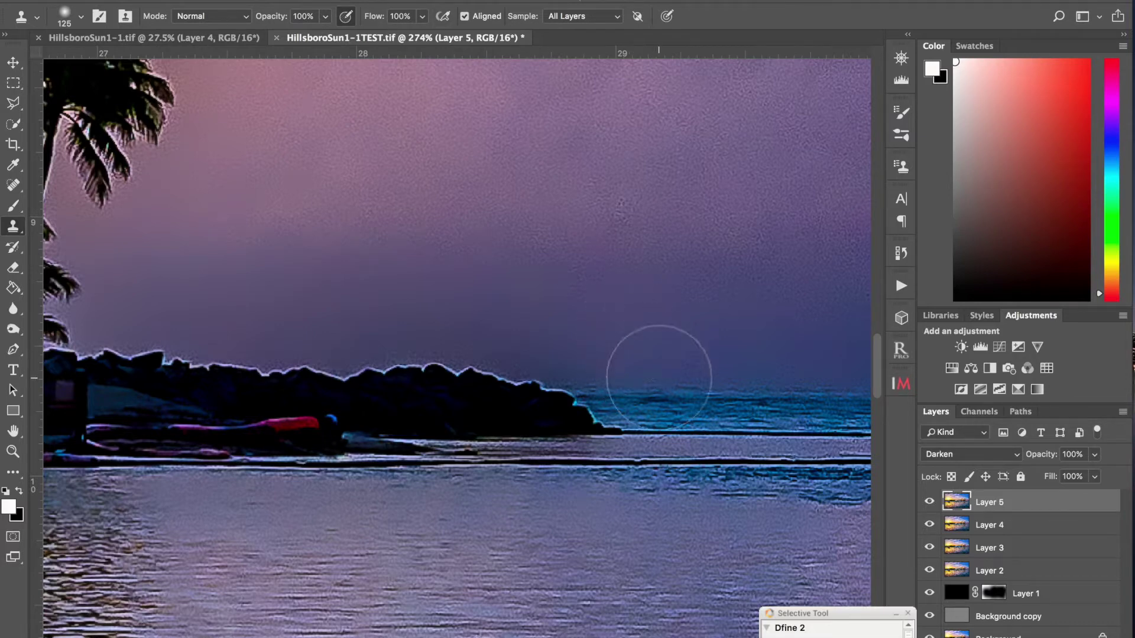
key(bracketleft)
key(bracketleft)
key(bracketleft)
key(bracketleft)
key(bracketleft)
key(bracketleft)
key(bracketleft)
key(bracketleft)
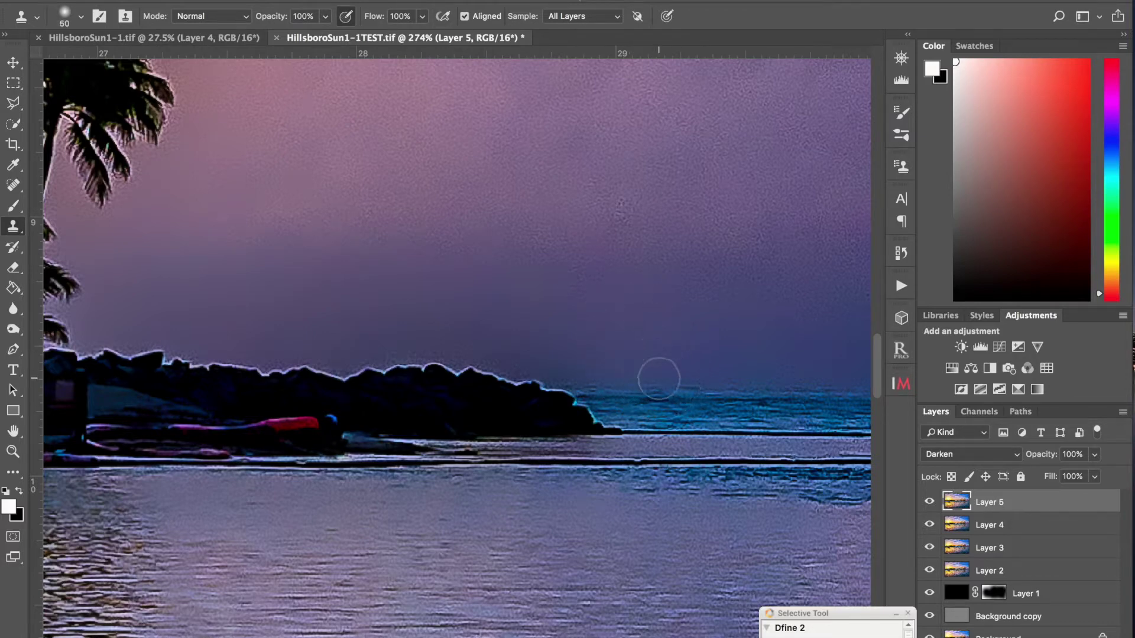
key(bracketleft)
key(bracketleft)
key(bracketleft)
alt+click(628, 408)
drag(618, 418, 577, 394)
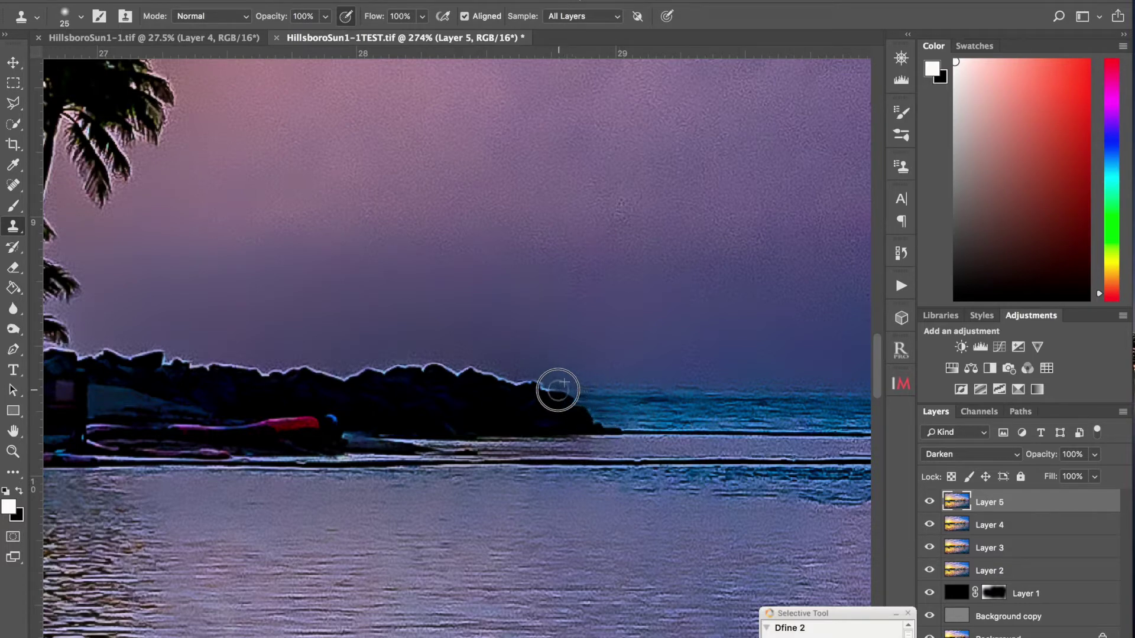
alt+click(555, 359)
mouse_move(555, 384)
mouse_down()
mouse_move(431, 357)
mouse_move(342, 374)
mouse_move(183, 365)
mouse_move(142, 347)
mouse_move(99, 352)
mouse_up()
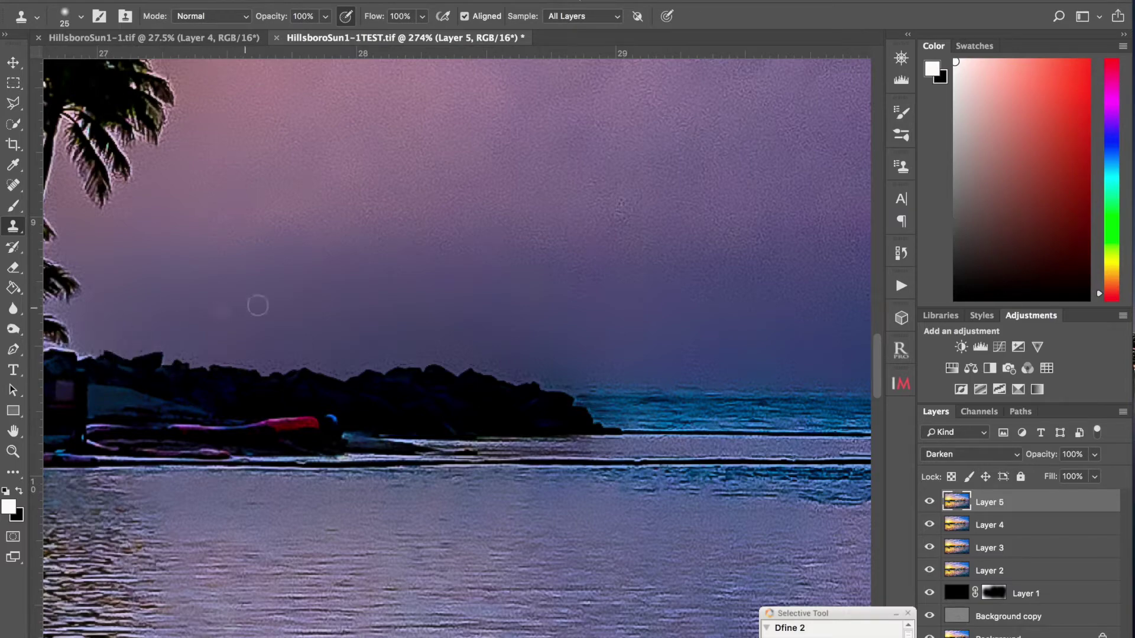
- Clone nearby sky over the halo around the lower fronds of the rightmost palm with a size 175 brush
scroll(258, 306, down, 1)
scroll(257, 306, down, 5)
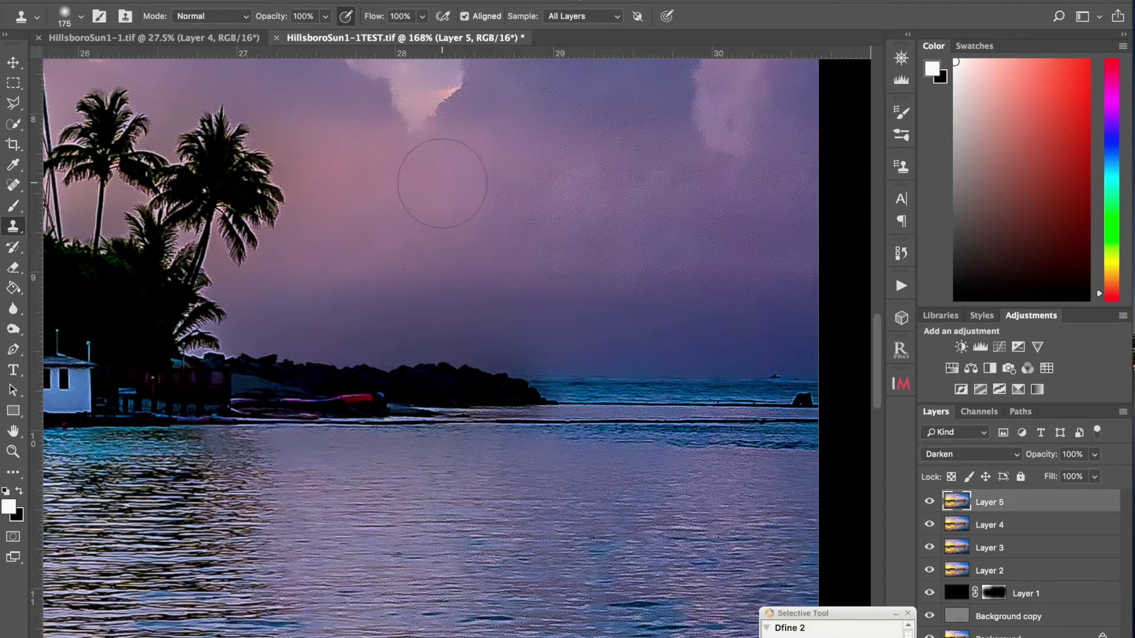
scroll(442, 184, up, 3)
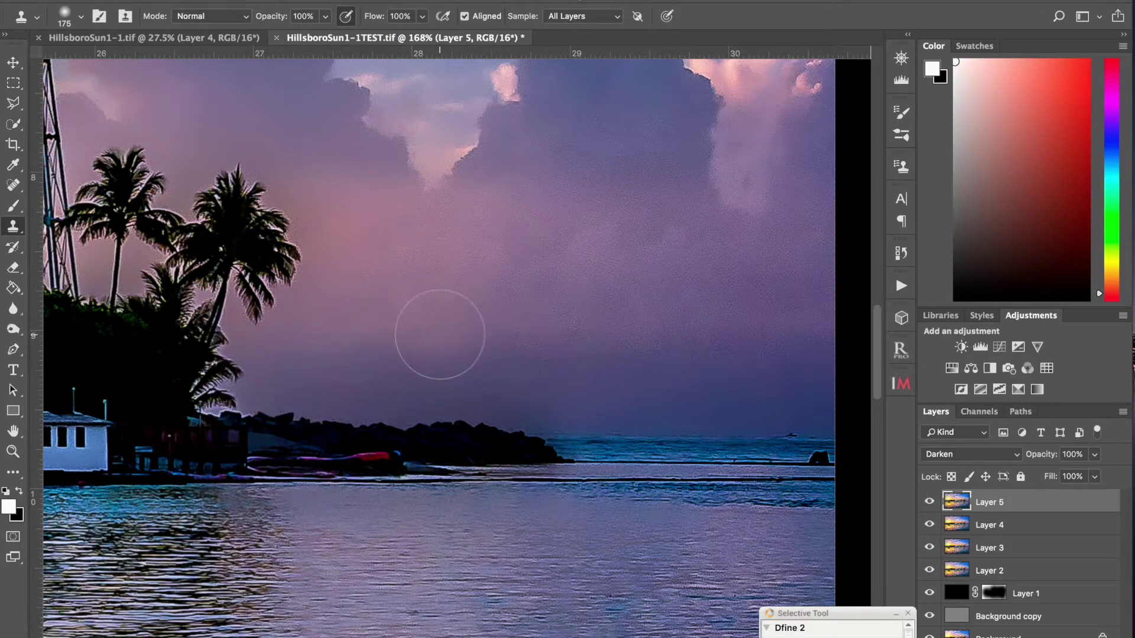
alt+click(401, 359)
mouse_move(244, 361)
mouse_down()
mouse_move(230, 389)
mouse_move(209, 382)
mouse_up()
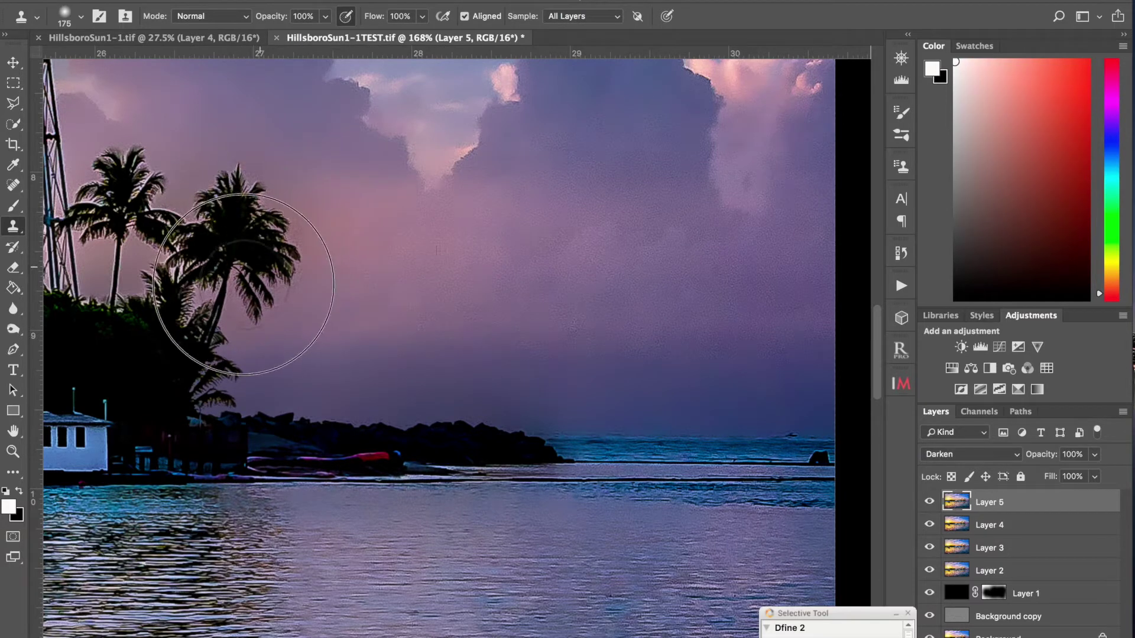
- Clone sky over the light fringe around the crown of the rightmost palm
scroll(448, 266, left, 5)
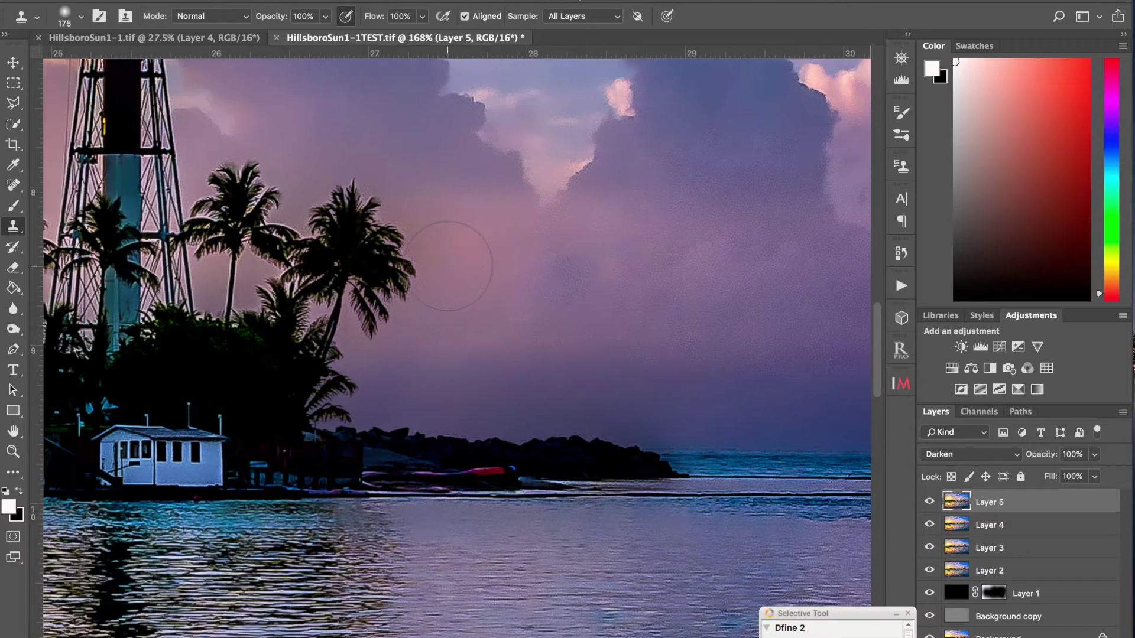
click(571, 278)
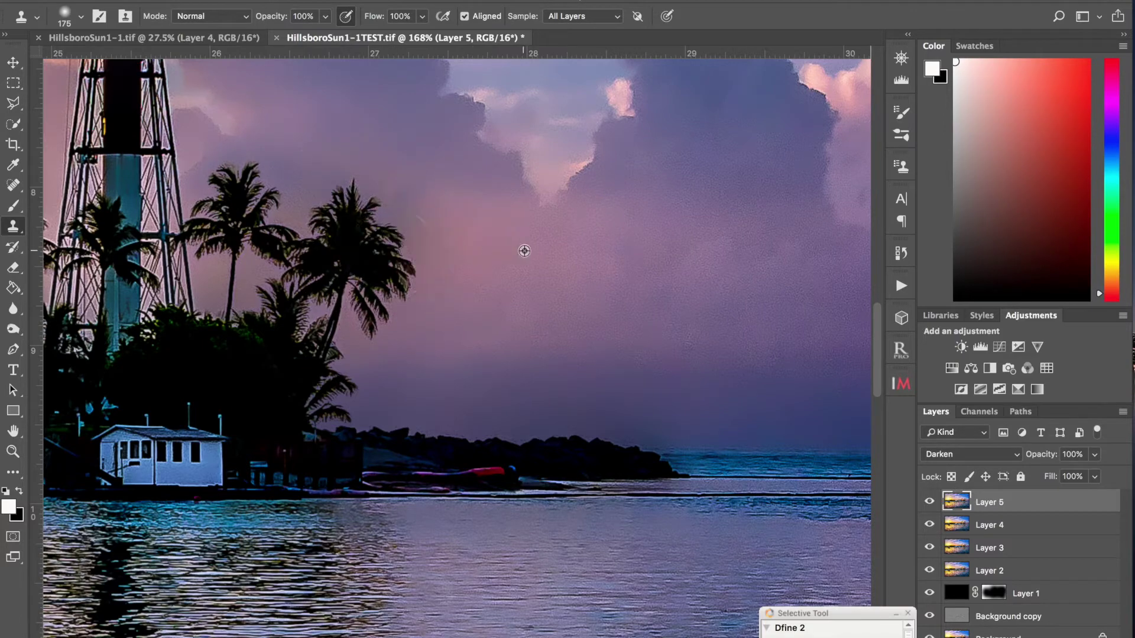
click(437, 216)
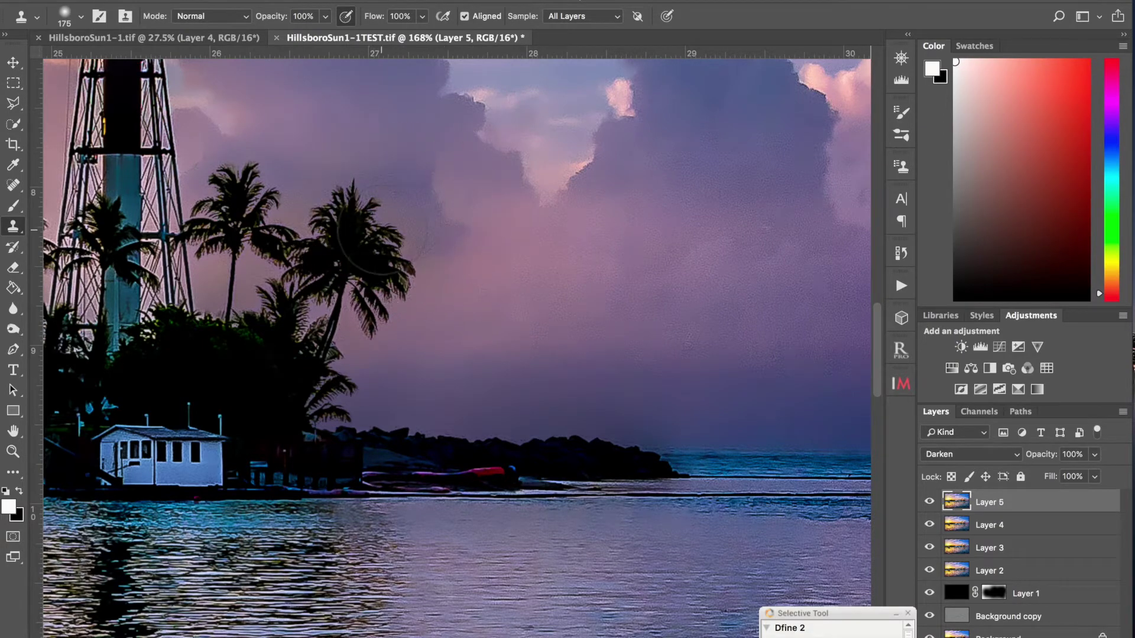
scroll(383, 230, down, 4)
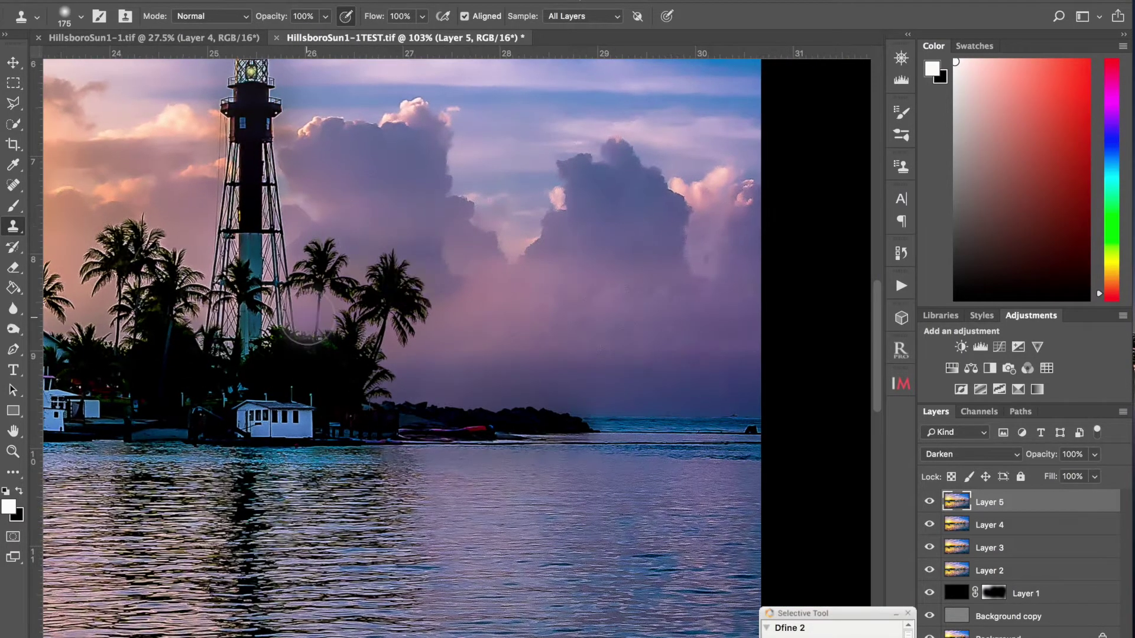
- Try to clone nearby sky over the fringe along the outer fronds of the rightmost palm with the size 175 brush
scroll(307, 319, up, 3)
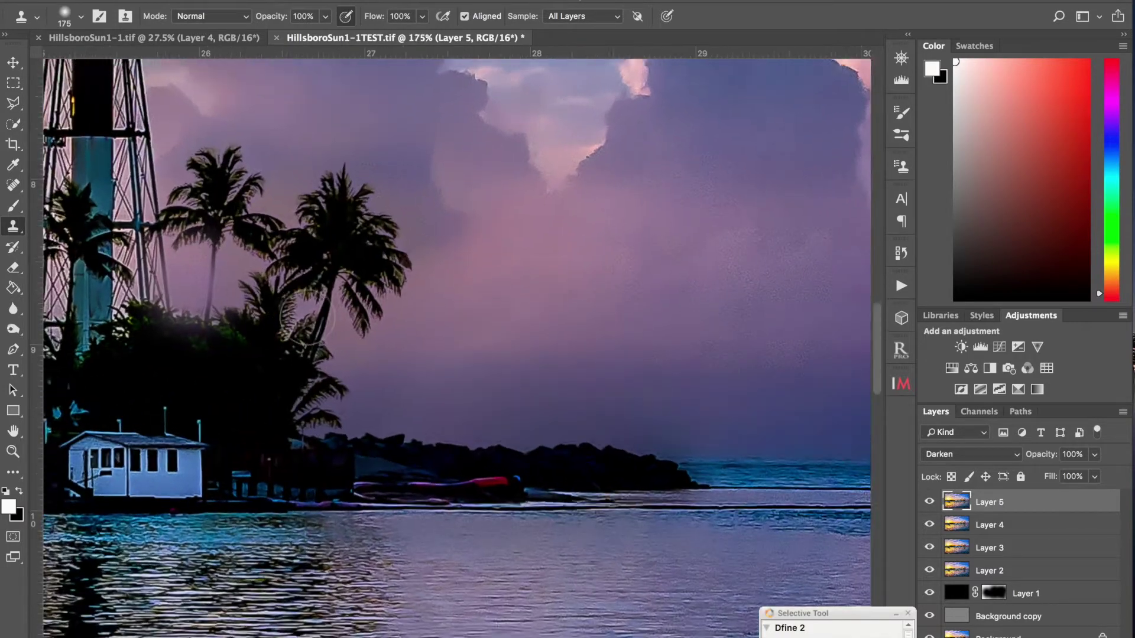
click(544, 259)
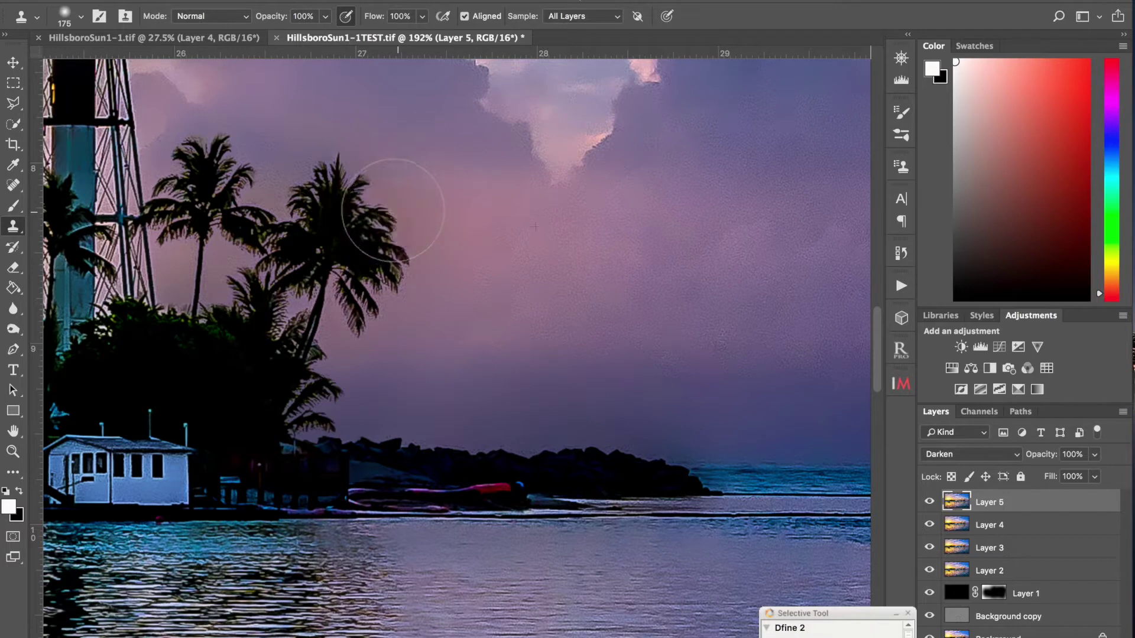
click(404, 252)
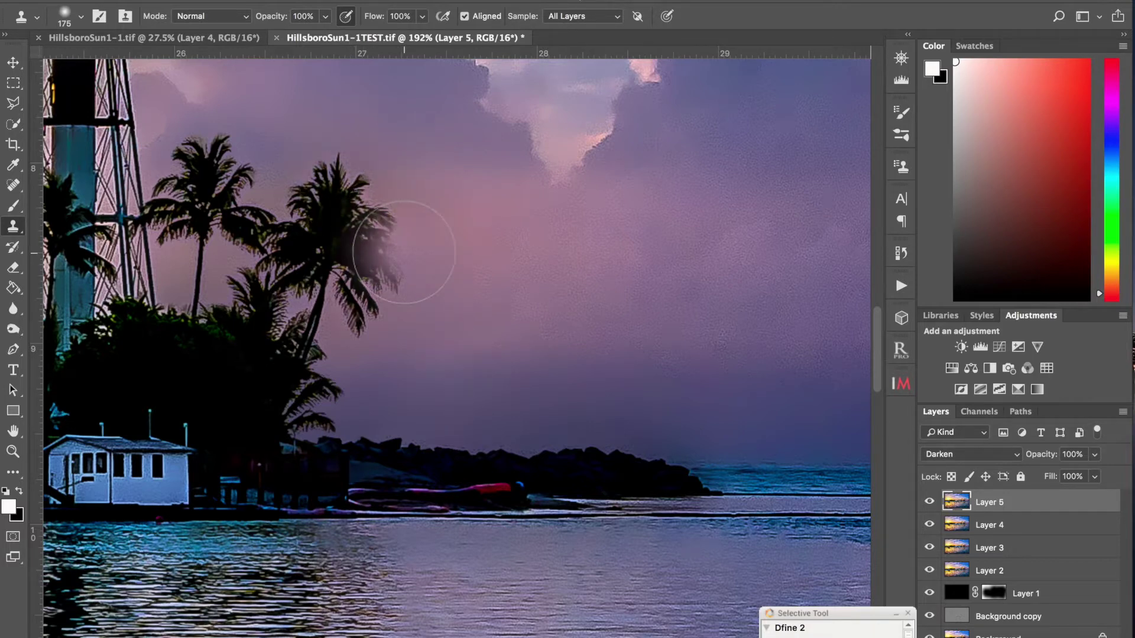
key(super+z)
- Toggle the visibility of Layer 5 to compare the palm edges before and after cloning
key(super+comma)
key(super+comma)
key(super+comma)
key(super+comma)
- Clone adjacent sky over the halo along the upper left side of the lighthouse tower, using a size 70 brush
scroll(403, 253, up, 10)
scroll(403, 253, left, 15)
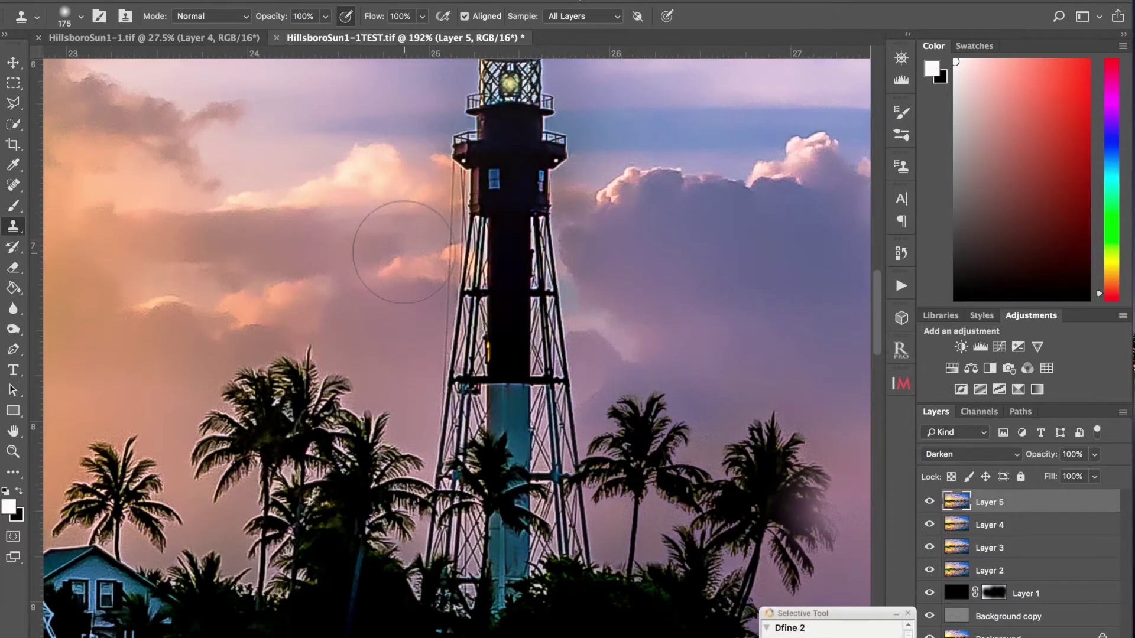
click(403, 253)
scroll(403, 253, up, 4)
scroll(403, 253, left, 4)
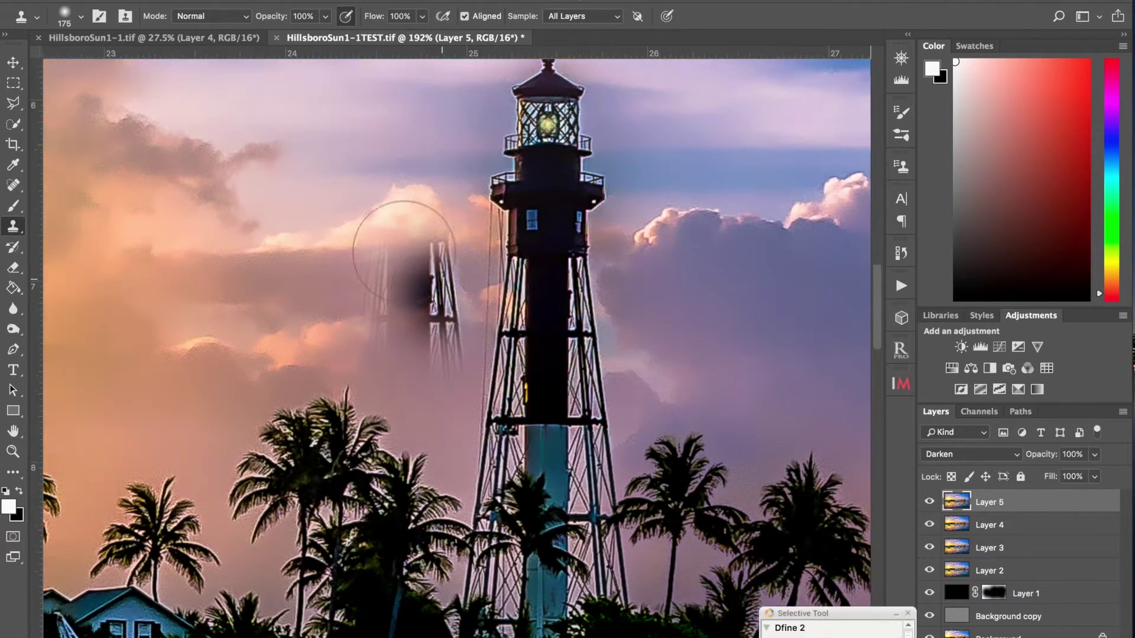
key(bracketleft)
click(404, 253)
key(bracketleft)
key(bracketleft)
key(bracketleft)
key(bracketleft)
key(bracketleft)
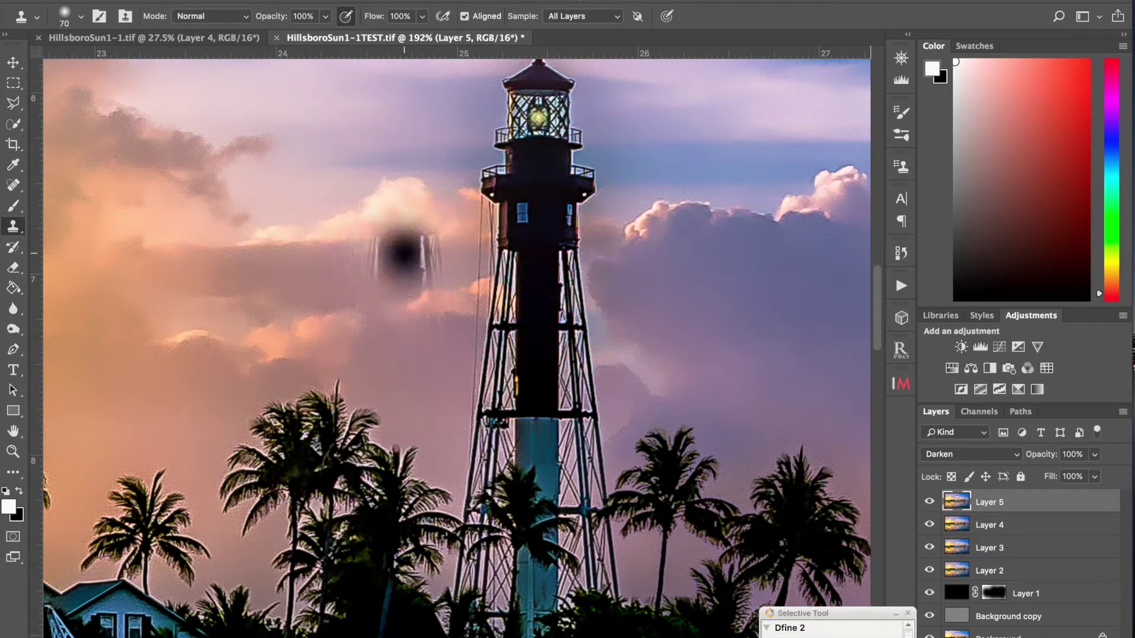
alt+click(457, 265)
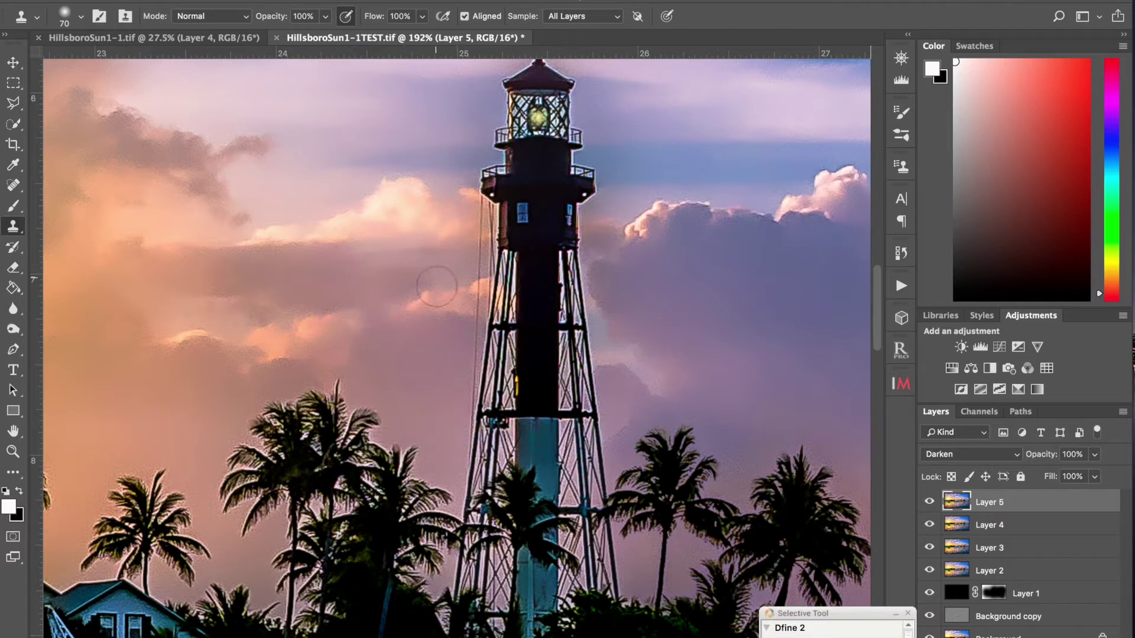
key(super+minus)
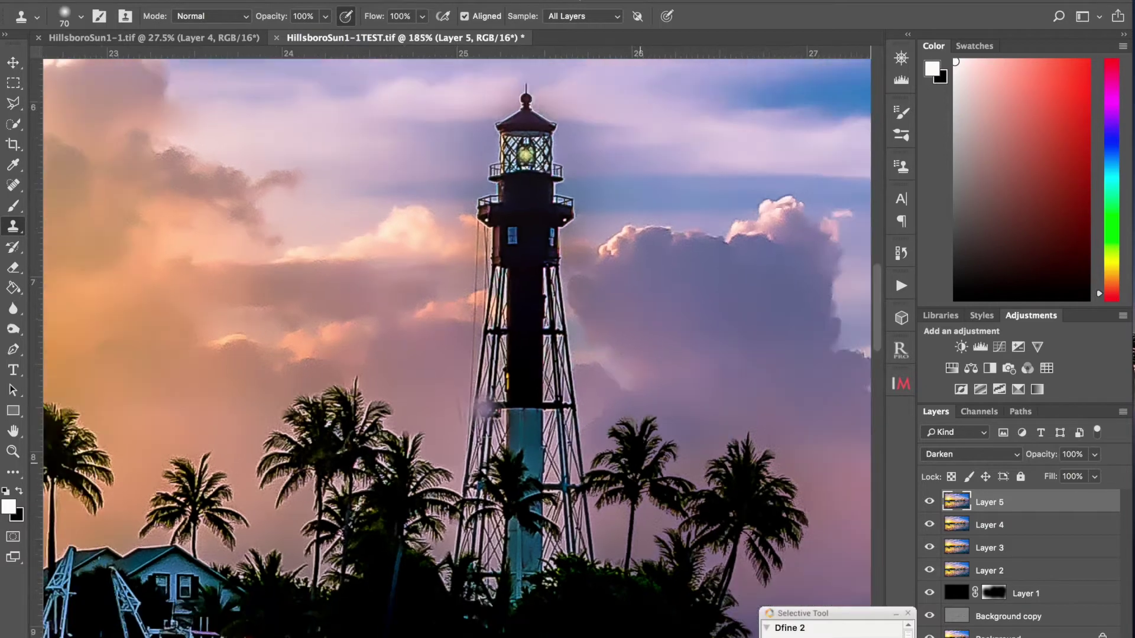
scroll(489, 417, down, 3)
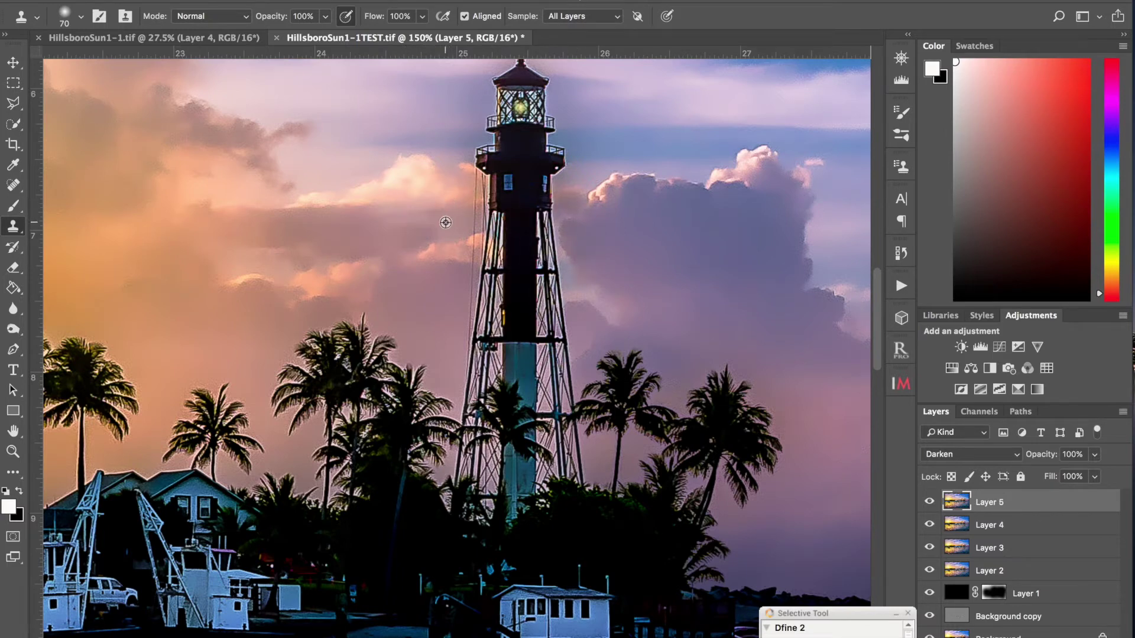
alt+click(436, 188)
mouse_move(485, 182)
mouse_down()
mouse_move(477, 227)
mouse_move(492, 243)
mouse_move(490, 304)
mouse_up()
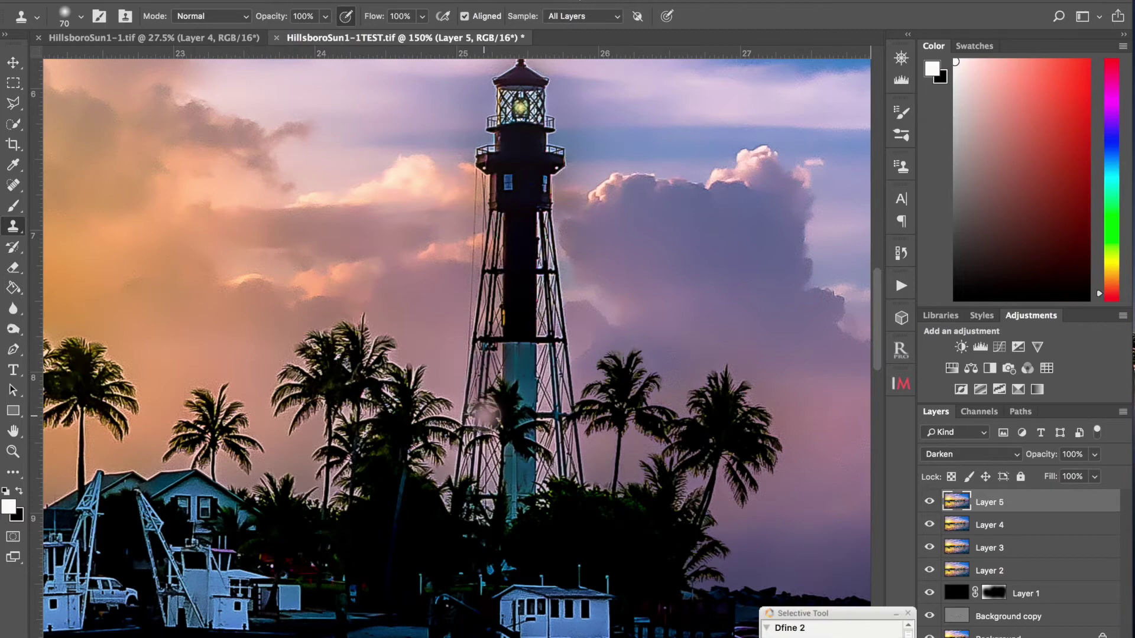
- Clone nearby sky over the bright fringe along the lower left legs of the lighthouse
scroll(488, 405, down, 10)
scroll(486, 414, up, 9)
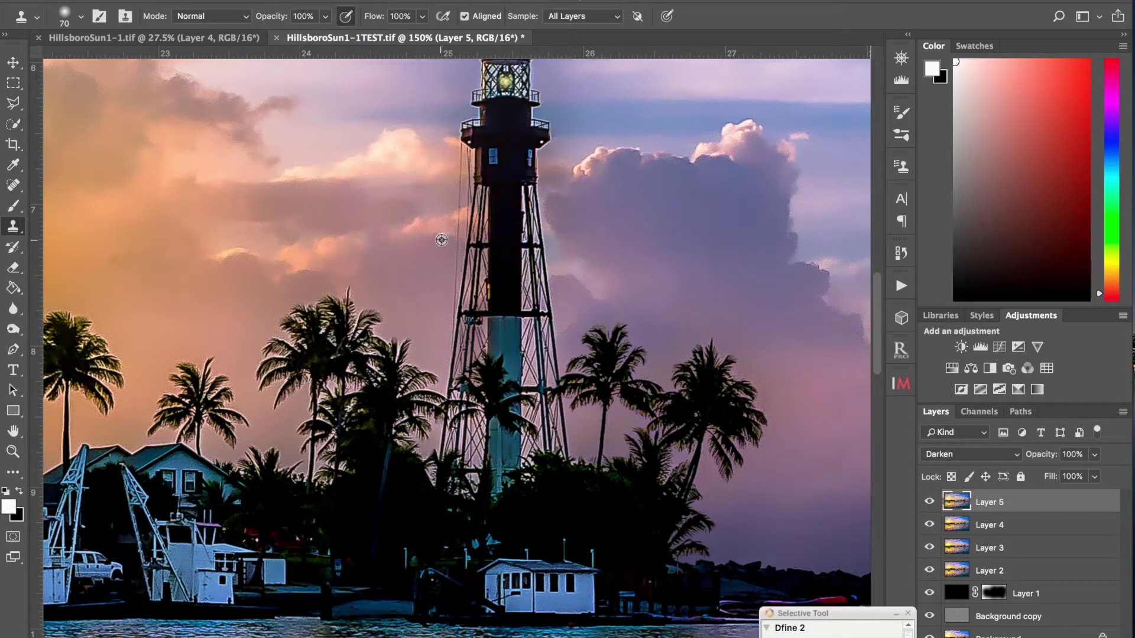
mouse_move(486, 362)
mouse_down()
mouse_move(452, 415)
mouse_move(486, 435)
mouse_move(480, 448)
mouse_move(458, 419)
mouse_move(451, 447)
mouse_move(479, 481)
mouse_up()
alt+click(430, 262)
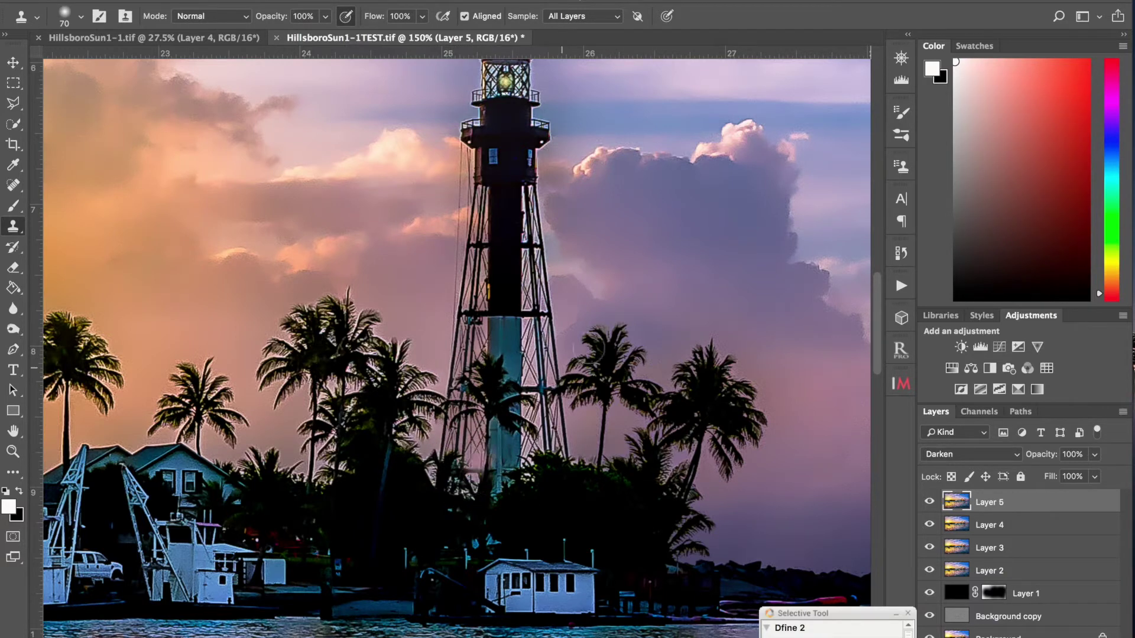
- Toggle Layer 5 on and off to compare the lighthouse edges before and after the retouching
key(super+comma)
key(super+comma)
key(super+comma)
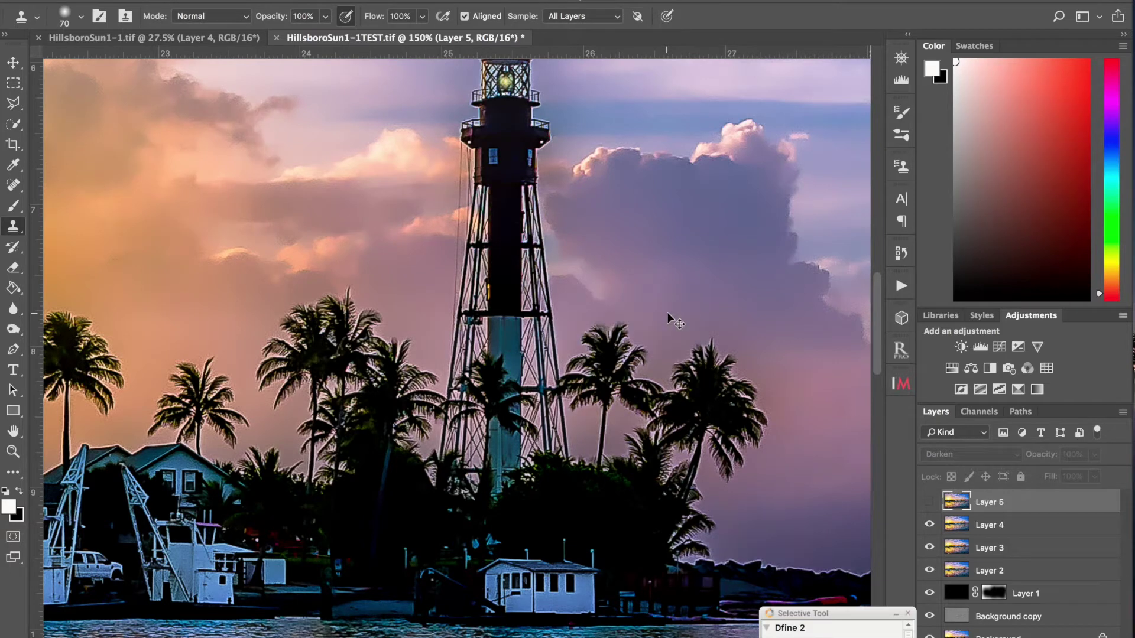
key(super+comma)
key(super+comma)
- Show Layer 5 again and clone orange sky over the halo beside the trees and above the white apartment building's roof
scroll(666, 312, left, 15)
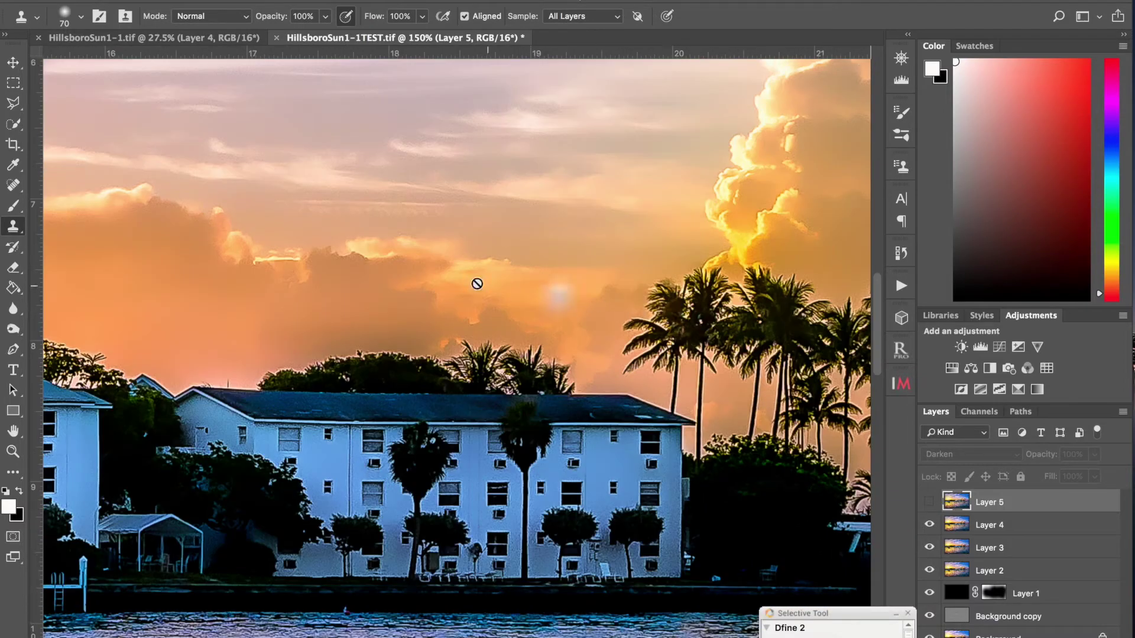
scroll(441, 318, up, 3)
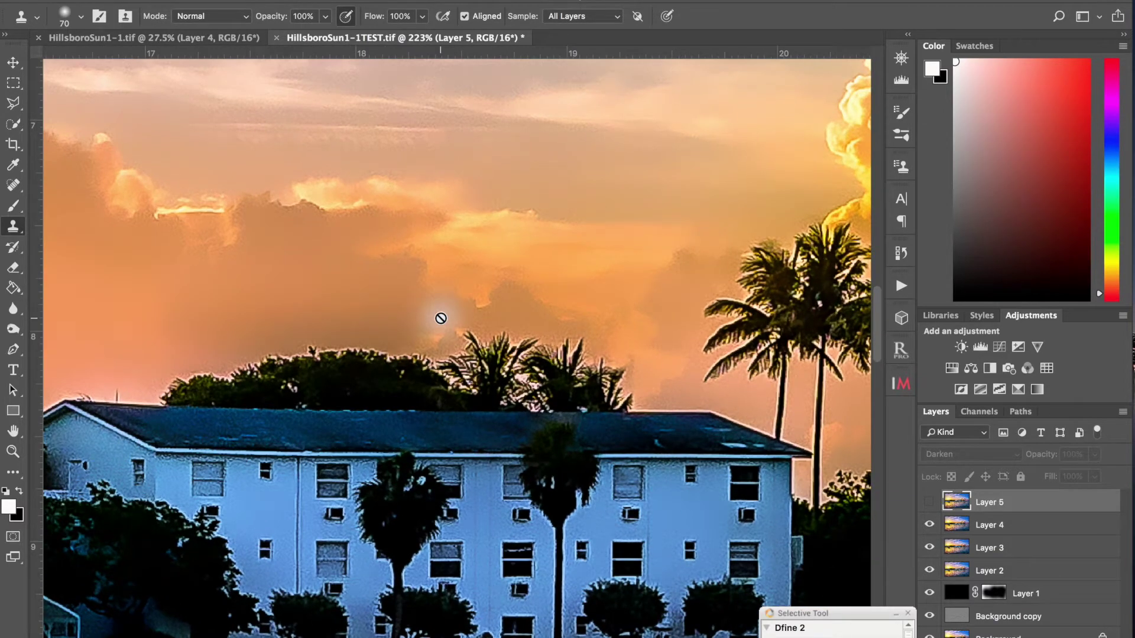
scroll(441, 318, left, 2)
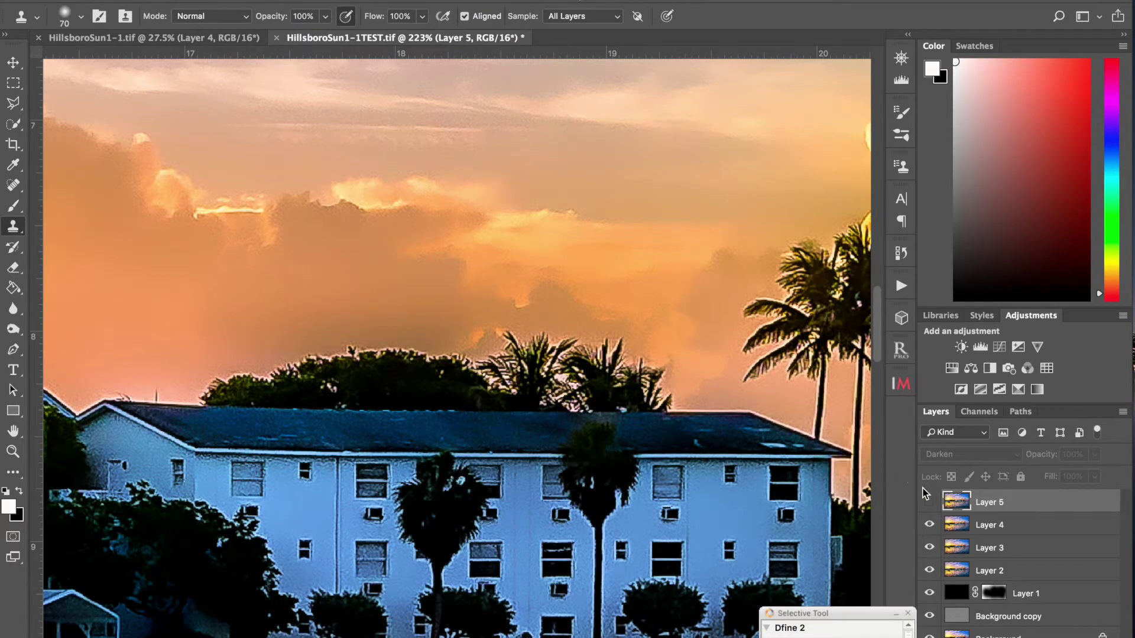
click(929, 502)
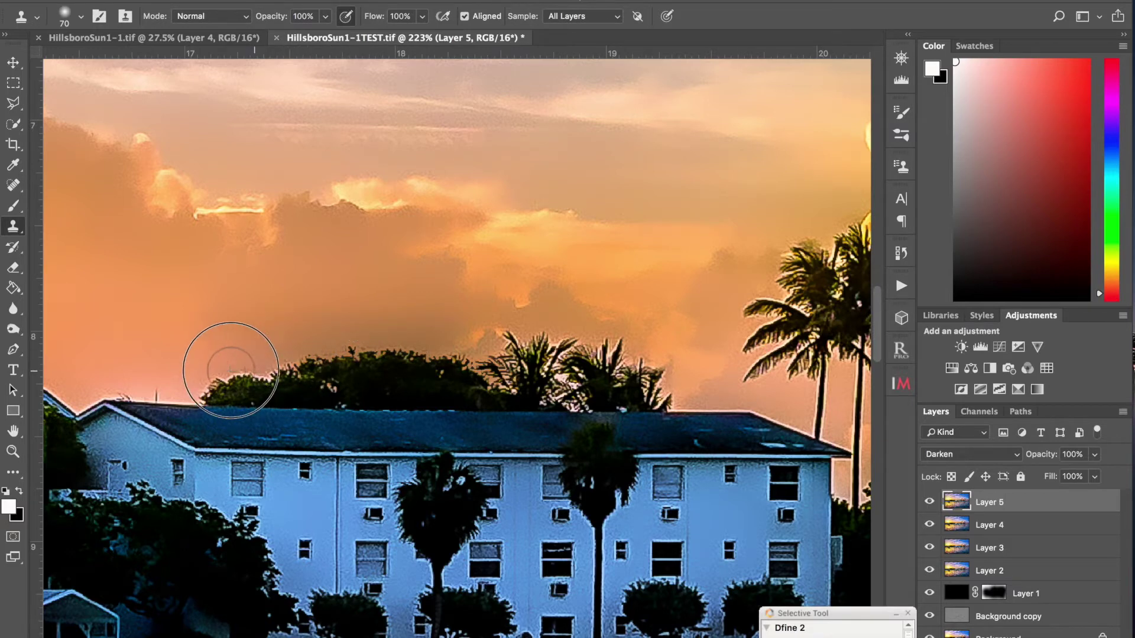
alt+click(271, 340)
mouse_move(263, 369)
mouse_down()
mouse_move(177, 390)
mouse_move(121, 380)
mouse_move(152, 372)
mouse_up()
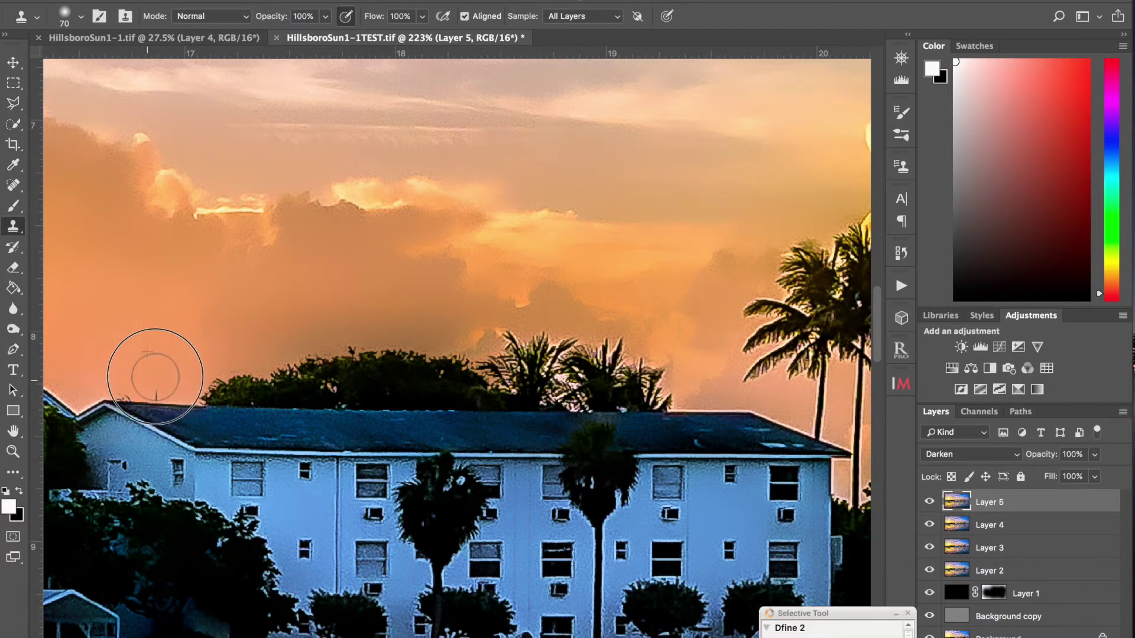
- Try to clone orange sky over the halo around the small palms behind the apartment building's roof
alt+click(653, 269)
mouse_move(653, 384)
mouse_down()
mouse_move(629, 373)
mouse_move(579, 395)
mouse_move(541, 379)
mouse_move(567, 353)
mouse_move(522, 343)
mouse_move(470, 354)
mouse_move(589, 341)
mouse_move(655, 377)
mouse_move(593, 391)
mouse_move(500, 363)
mouse_up()
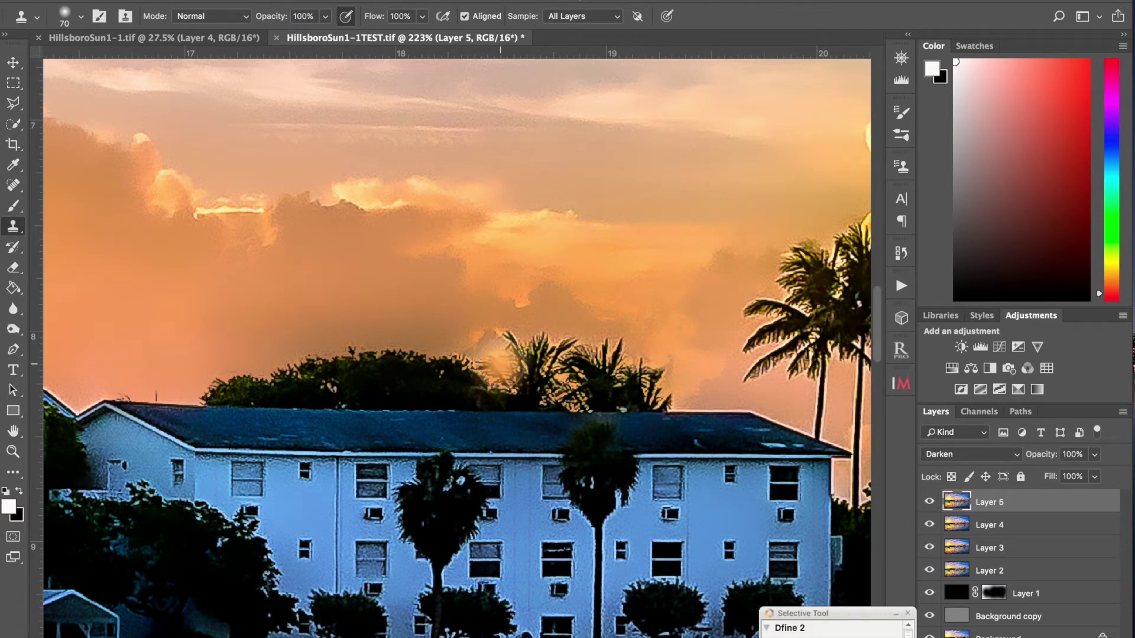
scroll(500, 363, up, 5)
scroll(500, 364, right, 5)
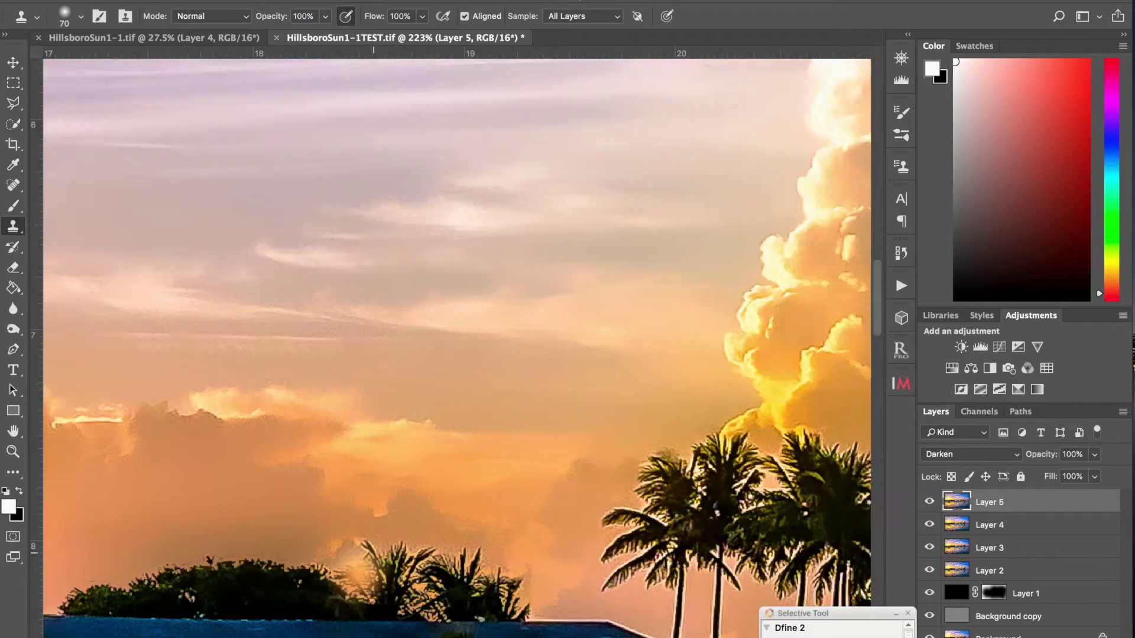
scroll(500, 362, down, 5)
key(ctrl+z)
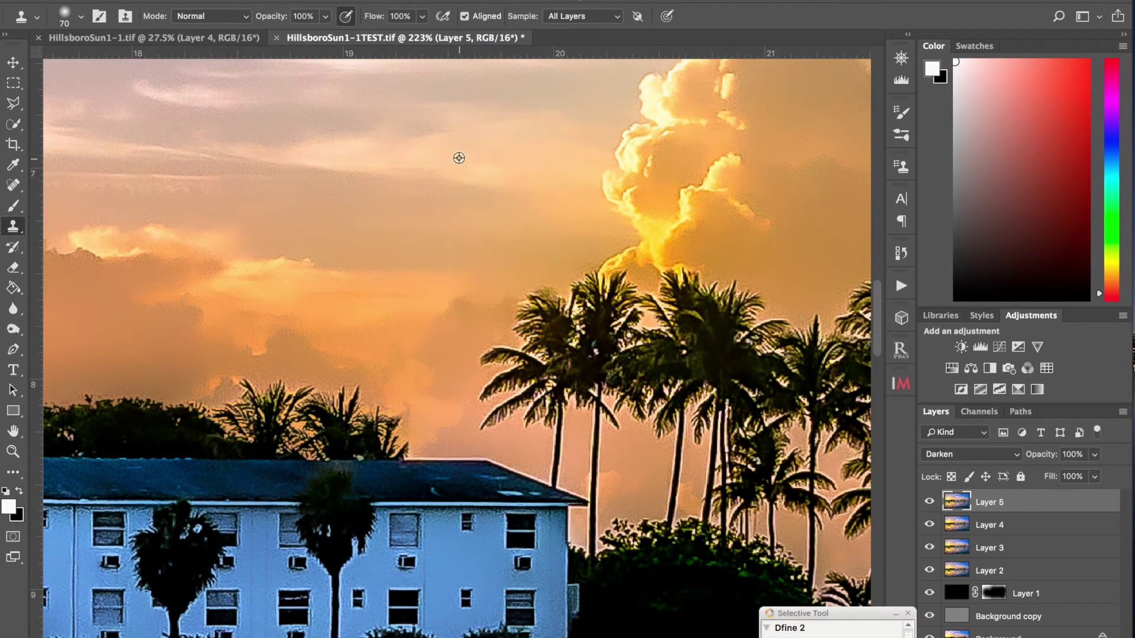
- Clone sky over the halo along the roof's sloping end and the leftmost palm of the tall cluster beside the building
alt+click(392, 327)
mouse_move(499, 389)
mouse_down()
mouse_move(531, 346)
mouse_move(542, 321)
mouse_move(582, 380)
mouse_move(598, 453)
mouse_up()
key(ctrl+z)
key(ctrl+z)
alt+click(368, 306)
mouse_move(496, 361)
mouse_down()
mouse_move(523, 353)
mouse_move(494, 367)
mouse_move(556, 363)
mouse_move(546, 330)
mouse_move(508, 322)
mouse_up()
scroll(508, 319, left, 10)
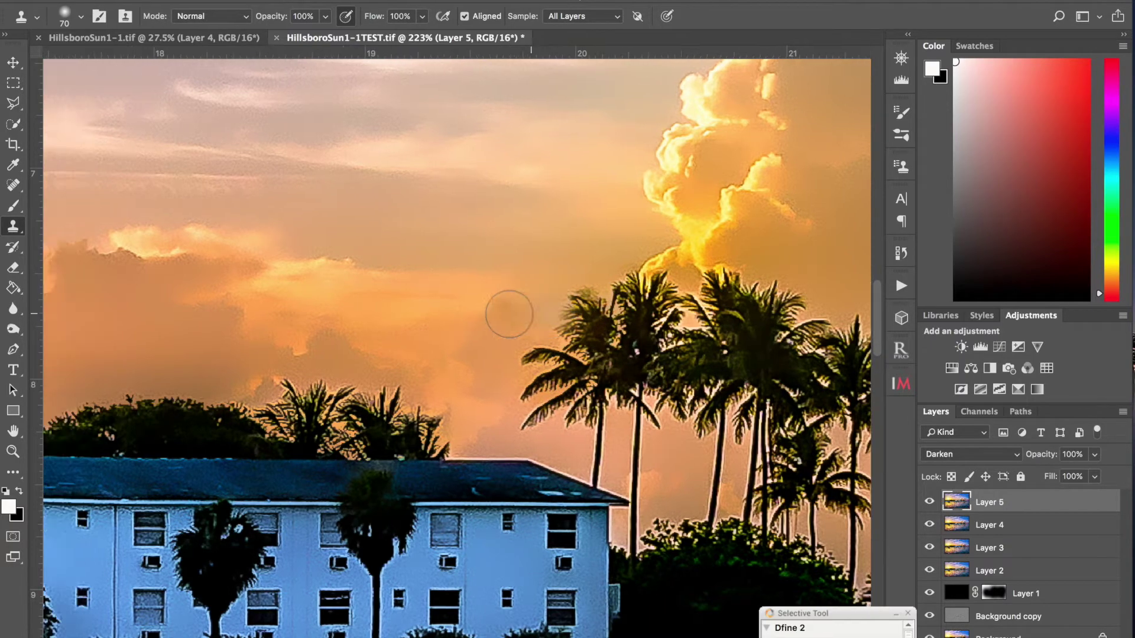
- Try to clone sky over the halo around the tree beside the far-left apartment building with the size 70 brush
scroll(509, 314, left, 5)
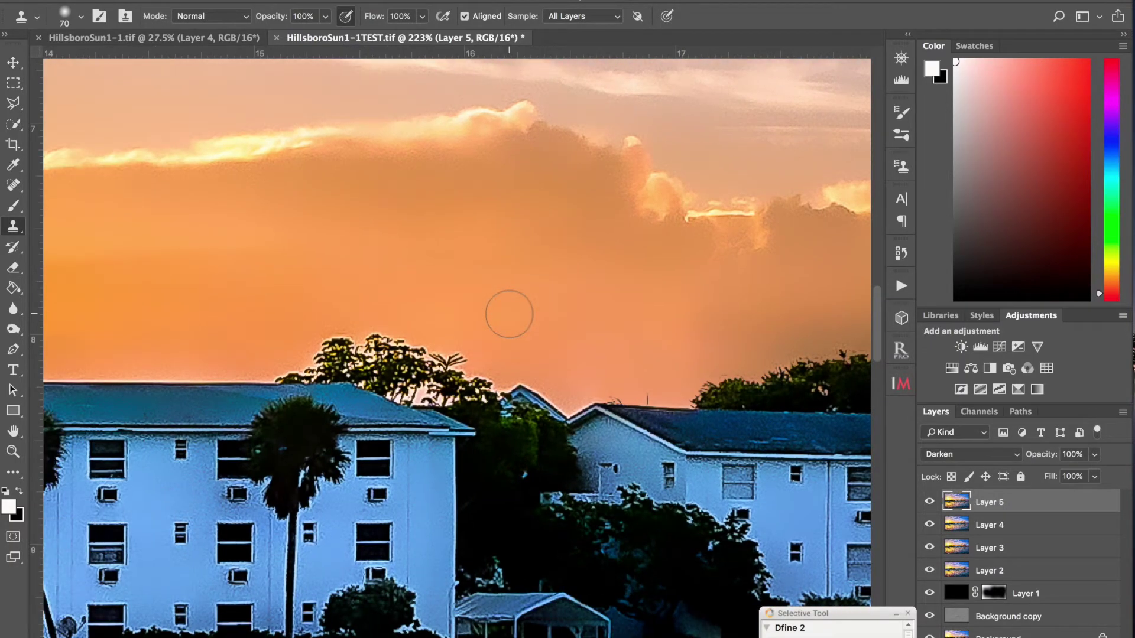
mouse_move(490, 362)
mouse_down()
mouse_move(412, 380)
mouse_move(400, 374)
mouse_move(462, 376)
mouse_move(358, 346)
mouse_move(385, 348)
mouse_move(262, 360)
mouse_move(376, 356)
mouse_move(389, 369)
mouse_move(377, 377)
mouse_move(412, 364)
mouse_move(467, 366)
mouse_up()
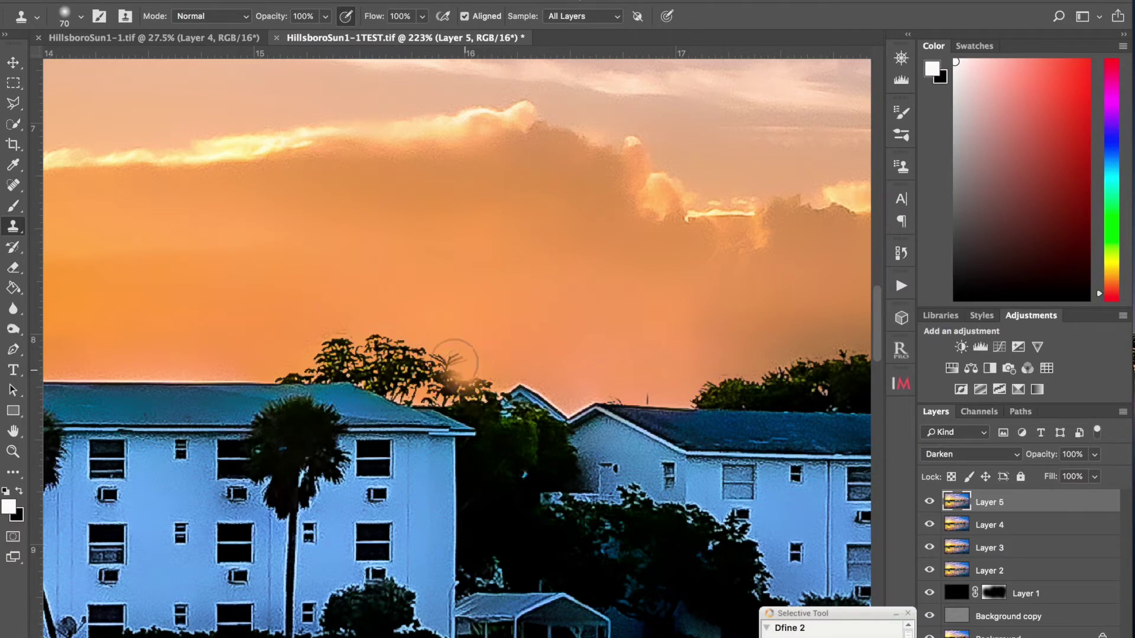
key(ctrl+z)
- Clone orange sky over the bright line along the far-left apartment building's roof edge, using a size 35 brush
key(bracketleft)
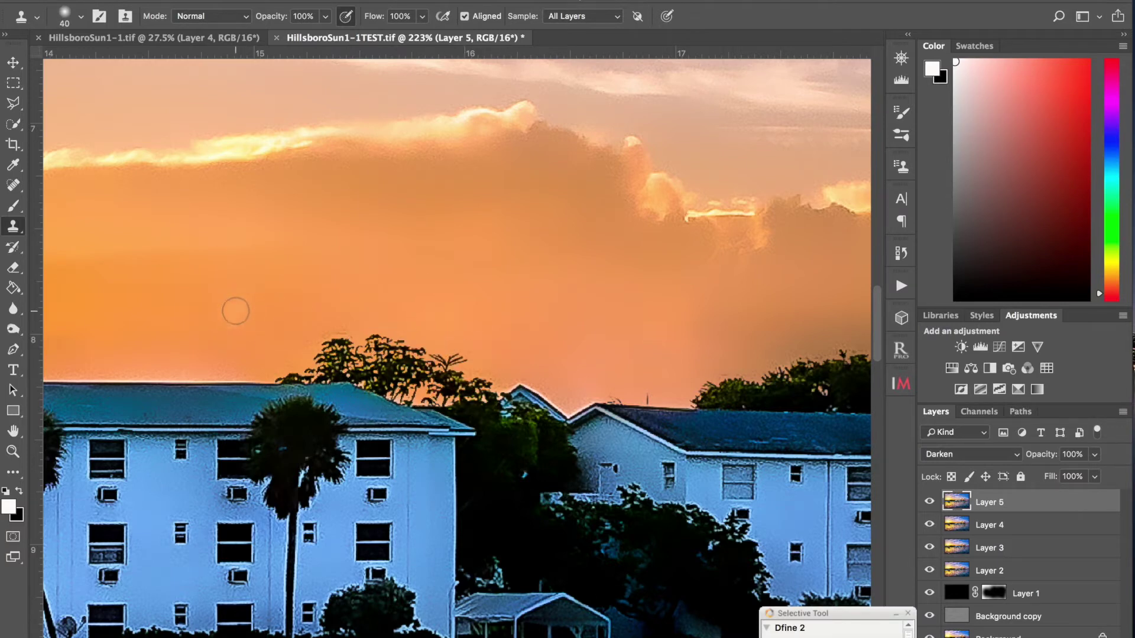
scroll(236, 311, down, 3)
scroll(236, 310, up, 3)
scroll(235, 311, left, 5)
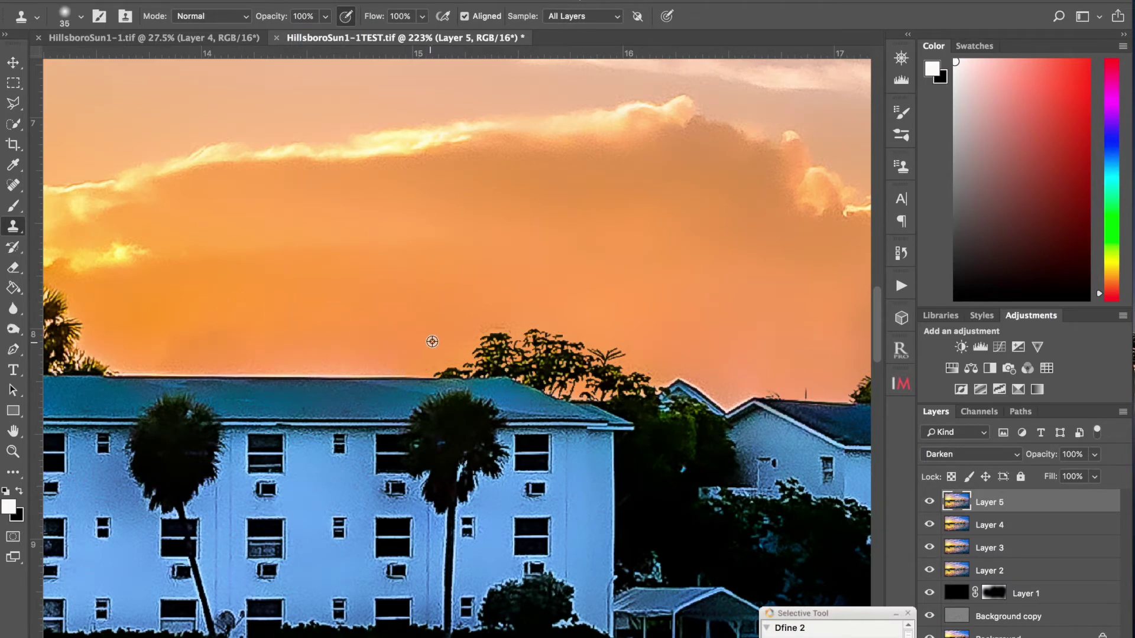
drag(430, 368, 128, 371)
scroll(128, 372, up, 5)
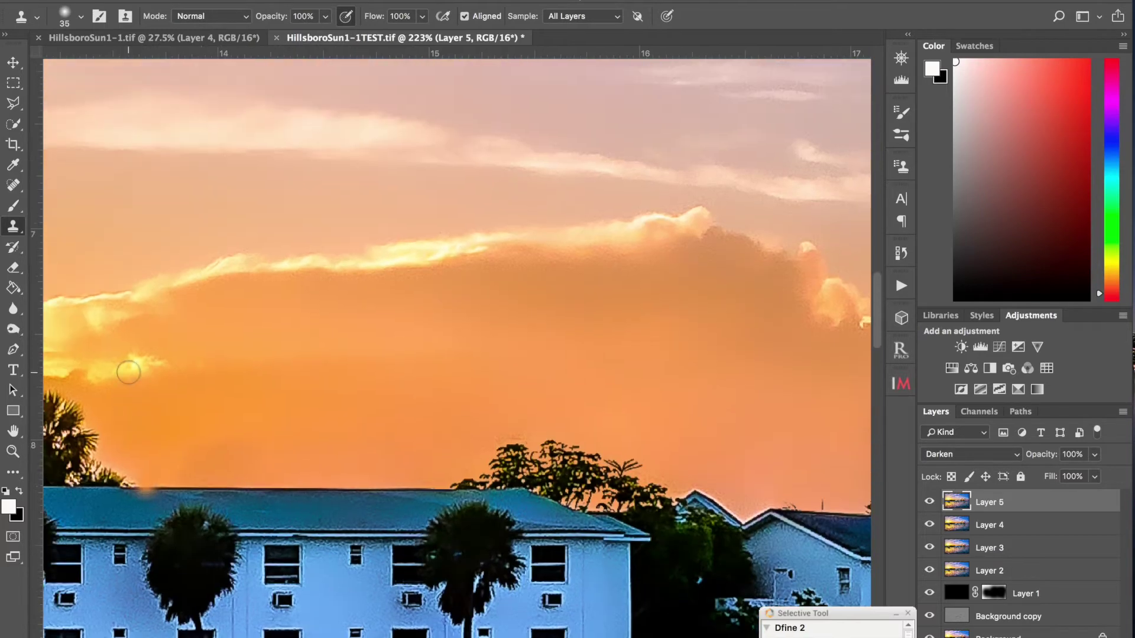
- Clone sky over the halo around the treetops beyond the far-left building's roof, using a size 125 brush
scroll(128, 373, down, 4)
scroll(128, 371, left, 10)
scroll(129, 371, down, 1)
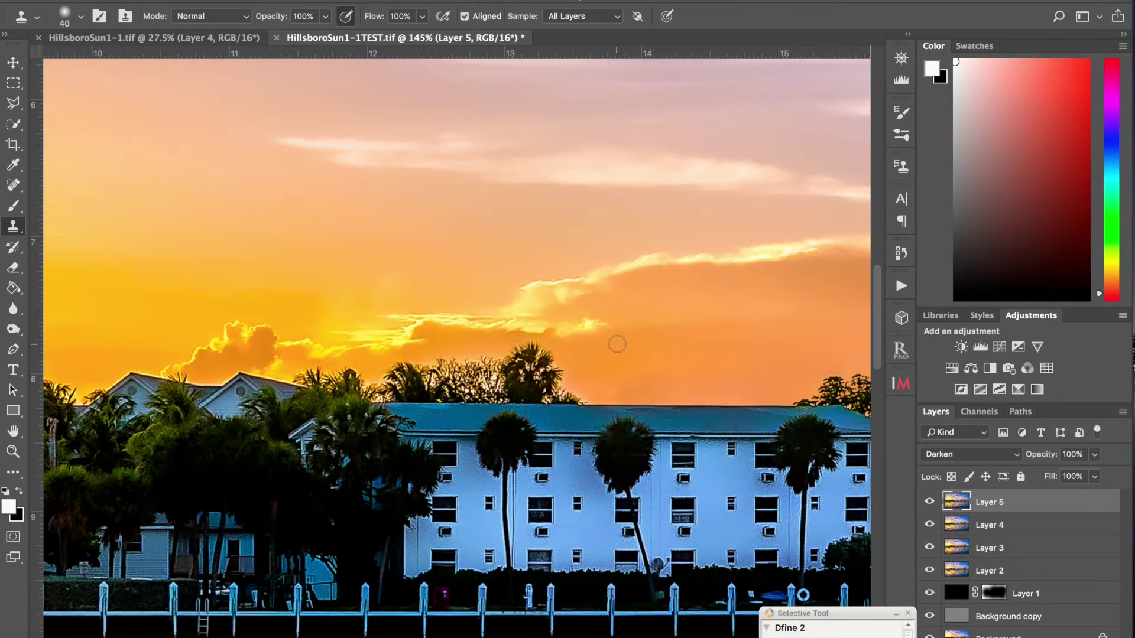
key(bracketright)
key(bracketright)
key(bracketright)
key(bracketright)
key(bracketright)
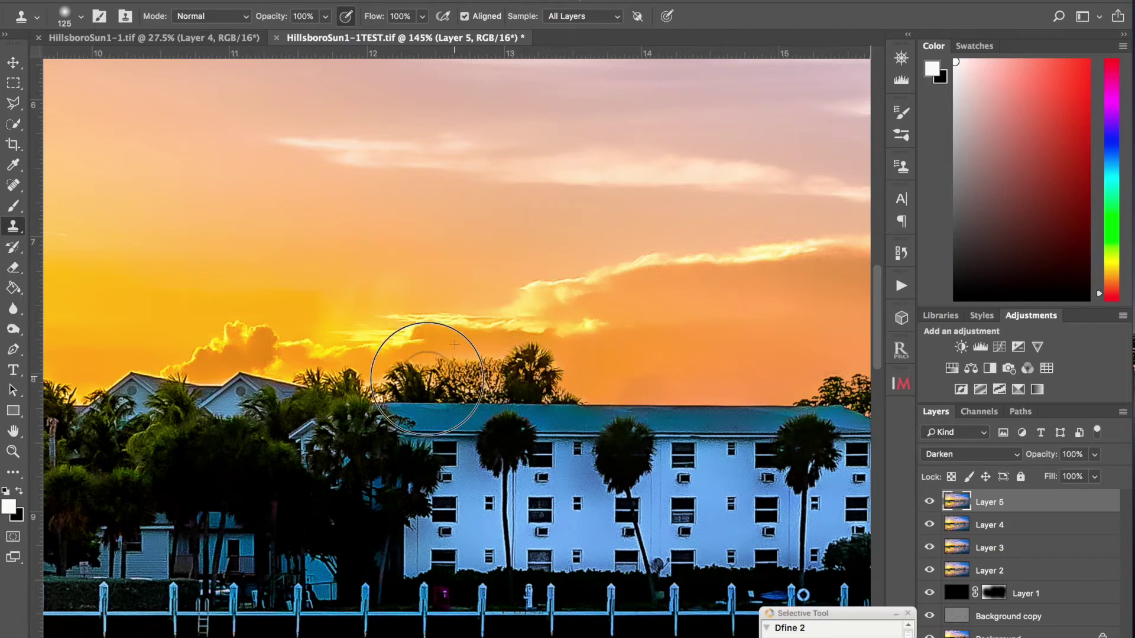
scroll(779, 310, down, 5)
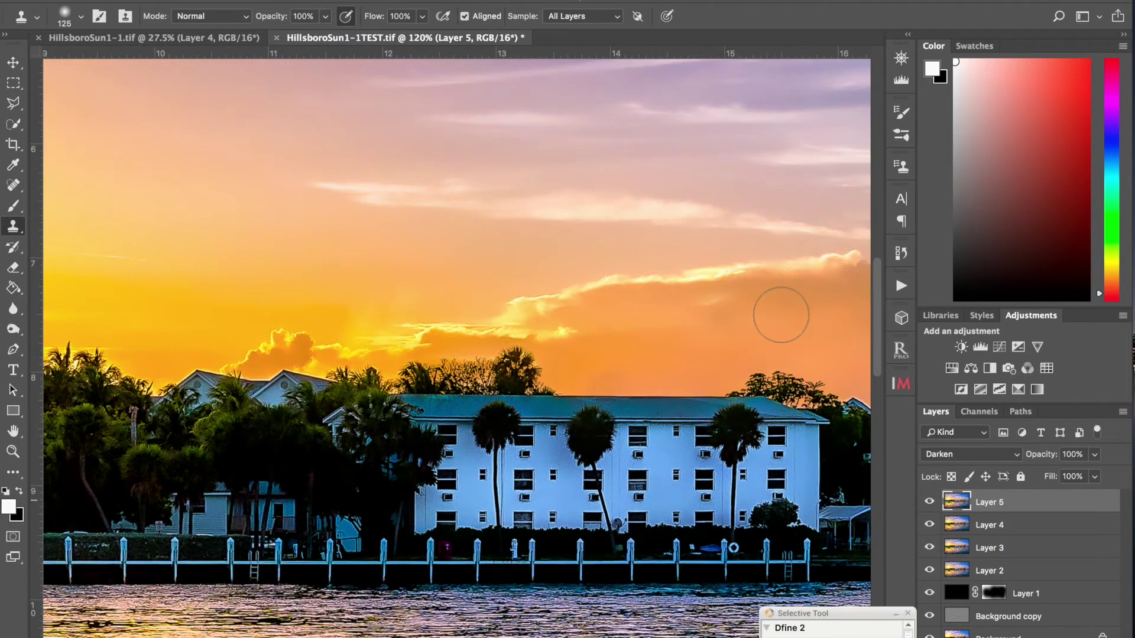
- Compare the whole shoreline and lighthouse before and after cloning by toggling Layer 5's visibility
scroll(780, 314, right, 8)
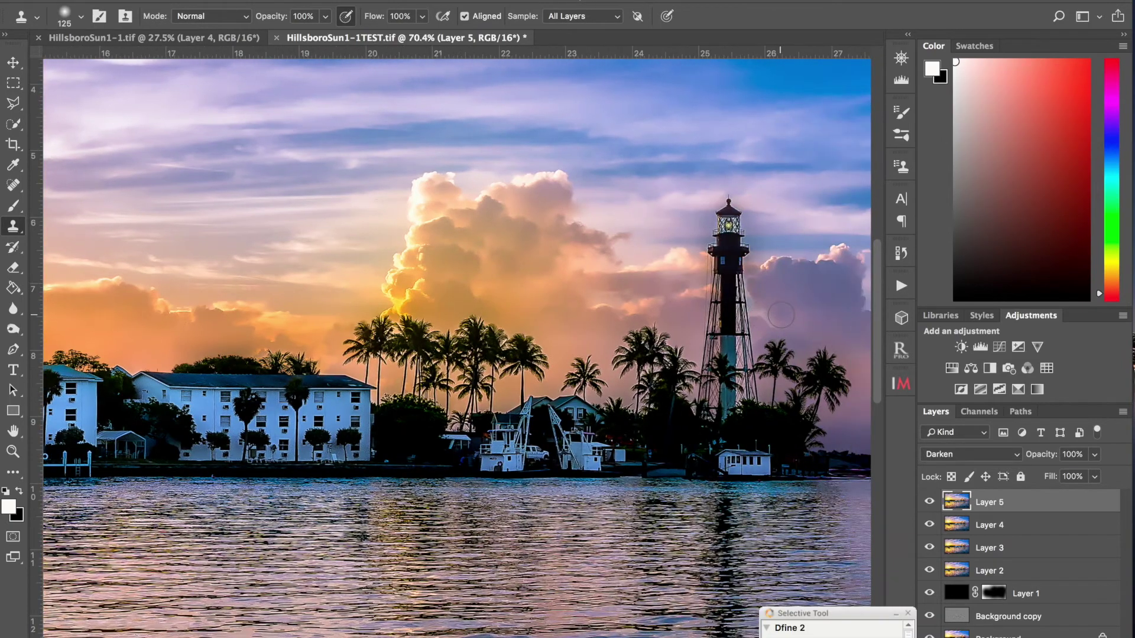
scroll(780, 315, down, 3)
scroll(780, 314, up, 4)
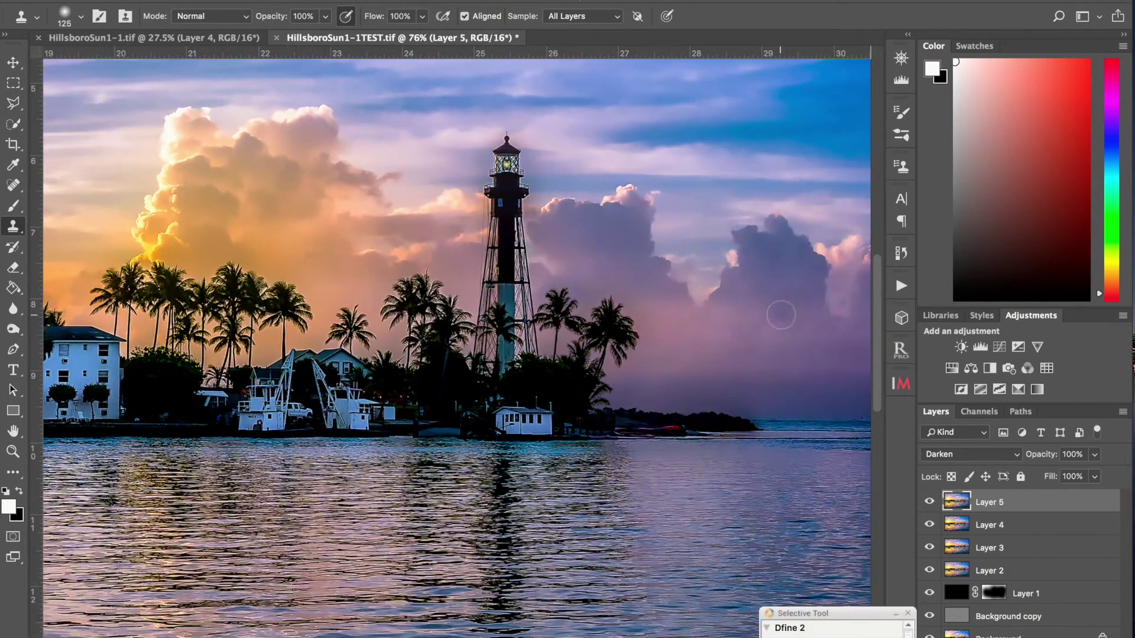
key(super+comma)
key(super+comma)
key(super+comma)
key(super+comma)
key(super+comma)
key(ctrl+comma)
- Try to clone sky over the fringe at the foot of the lighthouse's right legs with a size 100 brush
scroll(656, 275, up, 5)
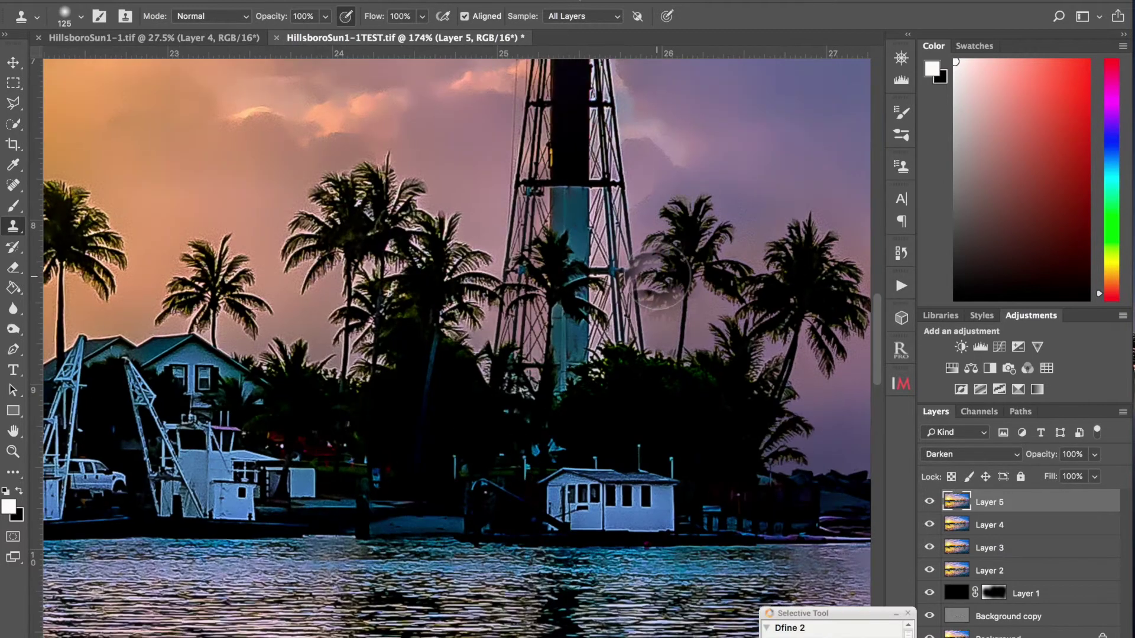
scroll(657, 276, down, 2)
key(bracketleft)
scroll(636, 269, right, 4)
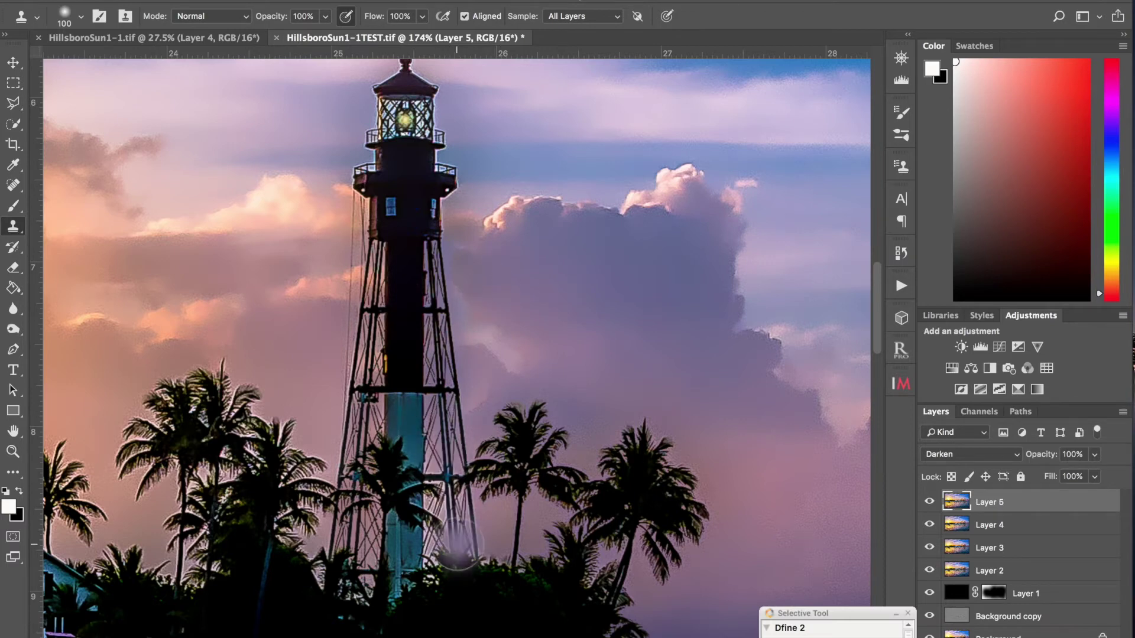
key(ctrl+z)
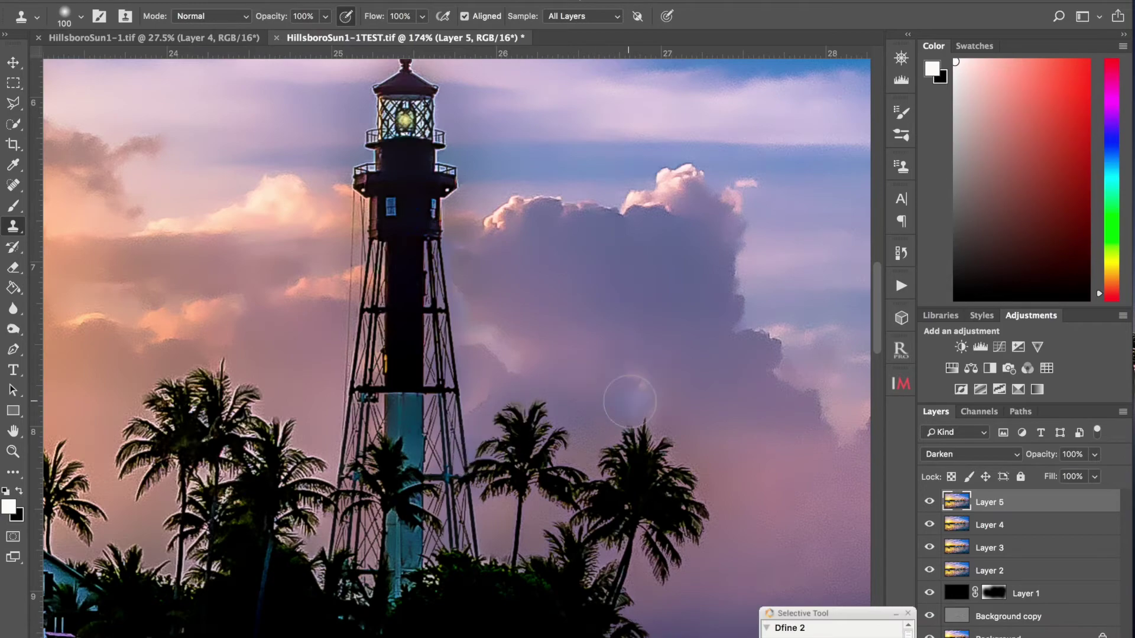
scroll(630, 402, down, 5)
scroll(630, 402, down, 4)
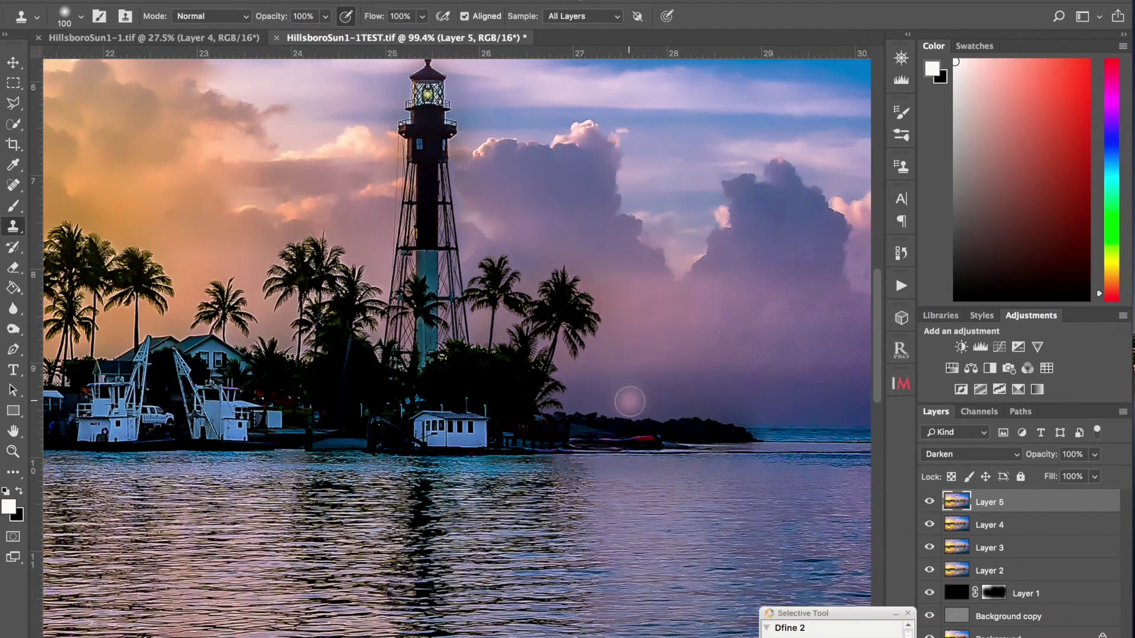
- Compare the lighthouse and surrounding palms before and after the halo cloning by repeatedly hiding and showing Layer 5
scroll(630, 402, down, 3)
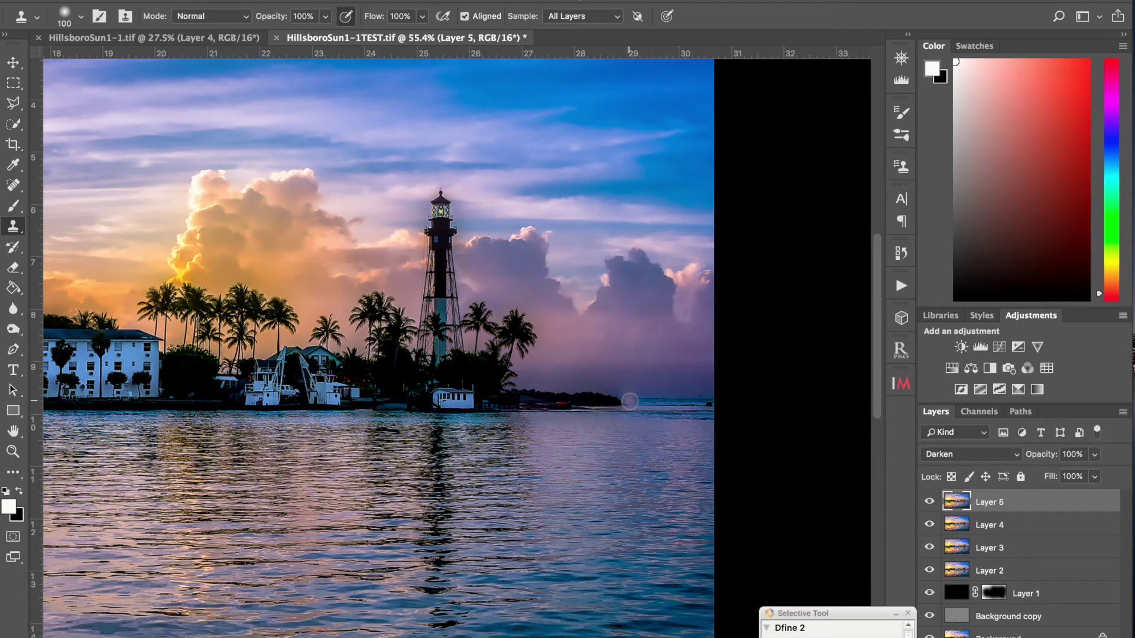
key(ctrl+comma)
key(ctrl+comma)
key(ctrl+comma)
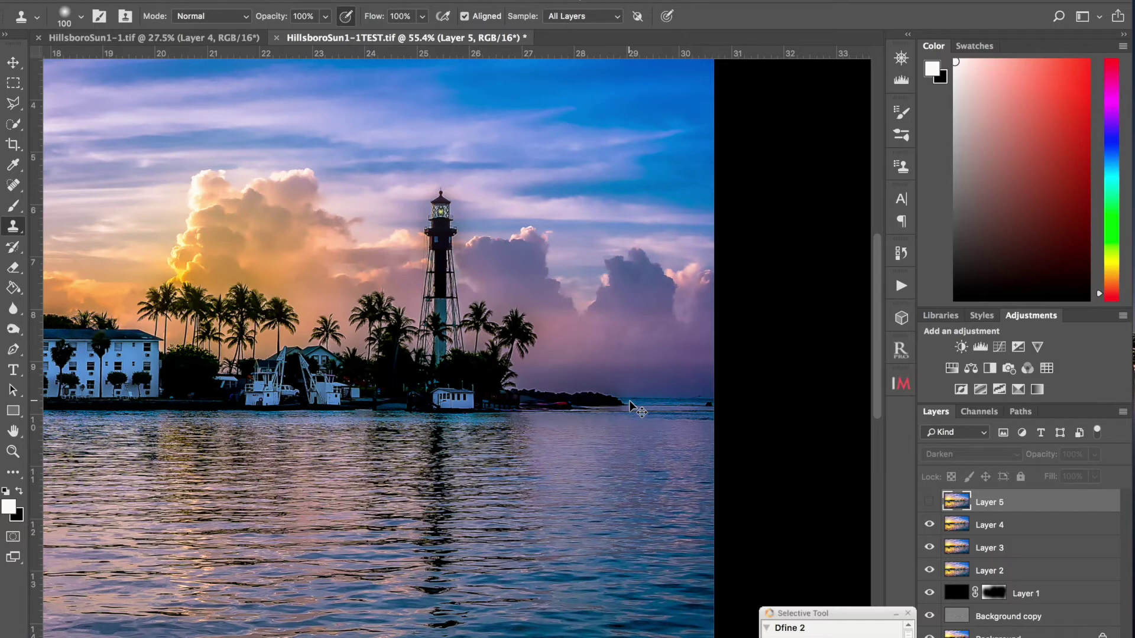
key(ctrl+comma)
key(ctrl+comma)
key(ctrl+comma)
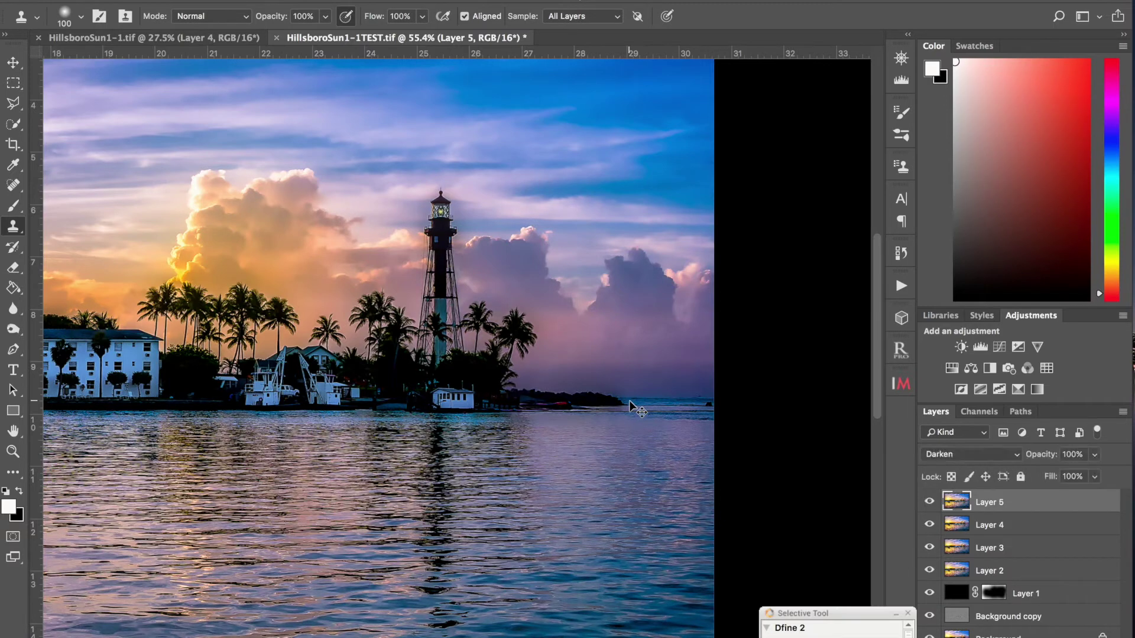
key(ctrl+comma)
key(ctrl+comma)
key(ctrl+comma)
key(ctrl+comma)
- Switch to the Path Selection tool and examine the shoreline from the lighthouse to the wooden pier for leftover halos
key(a)
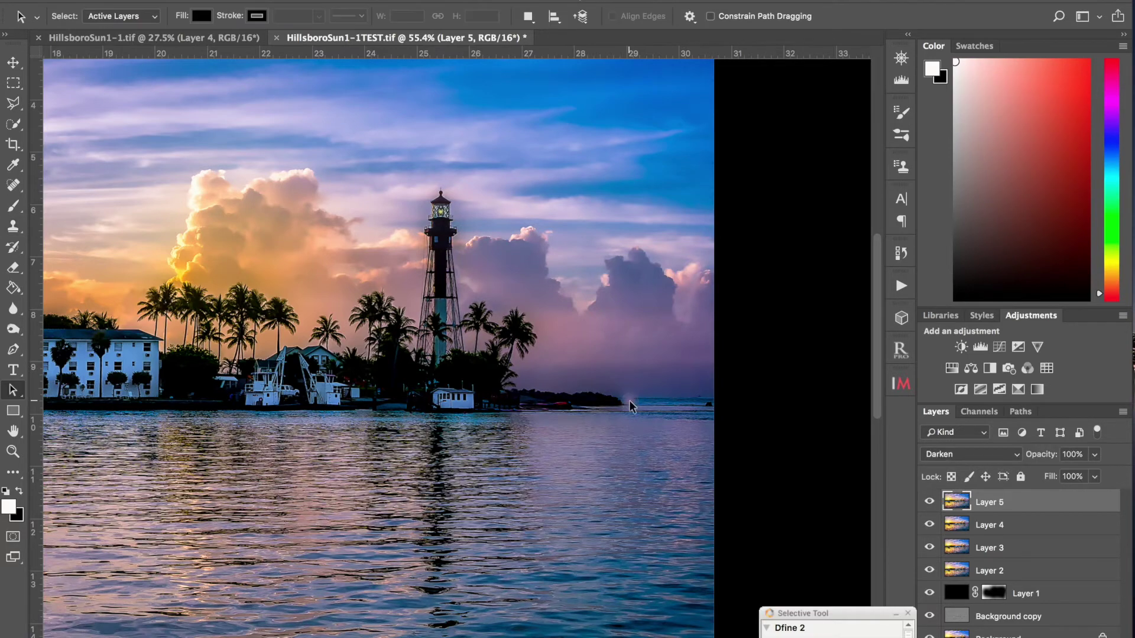
scroll(523, 354, left, 10)
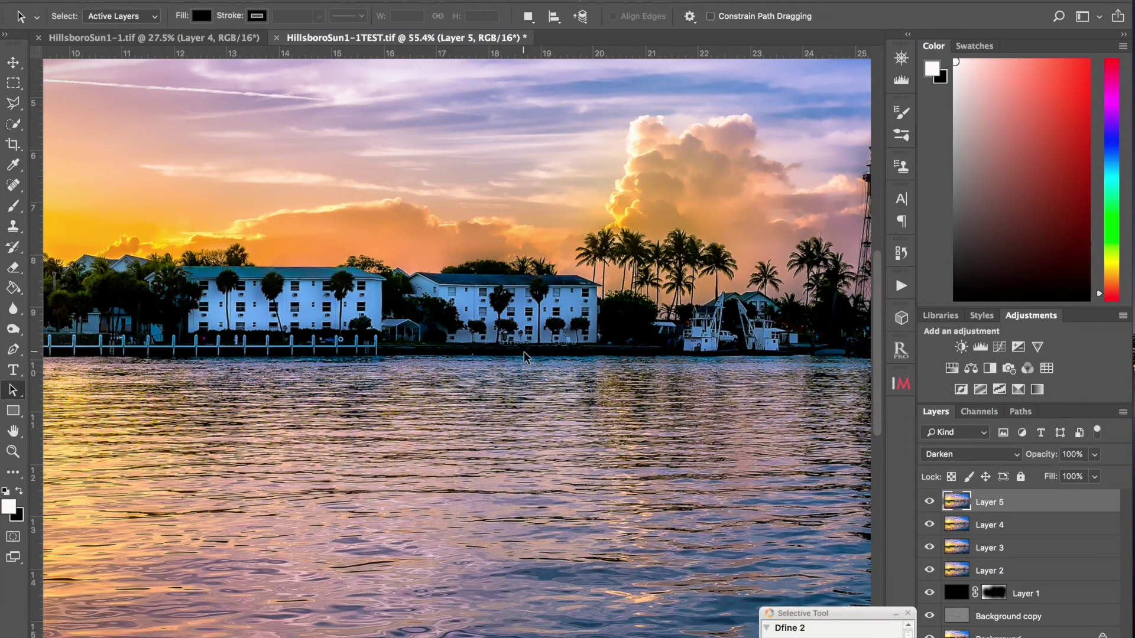
scroll(281, 242, left, 10)
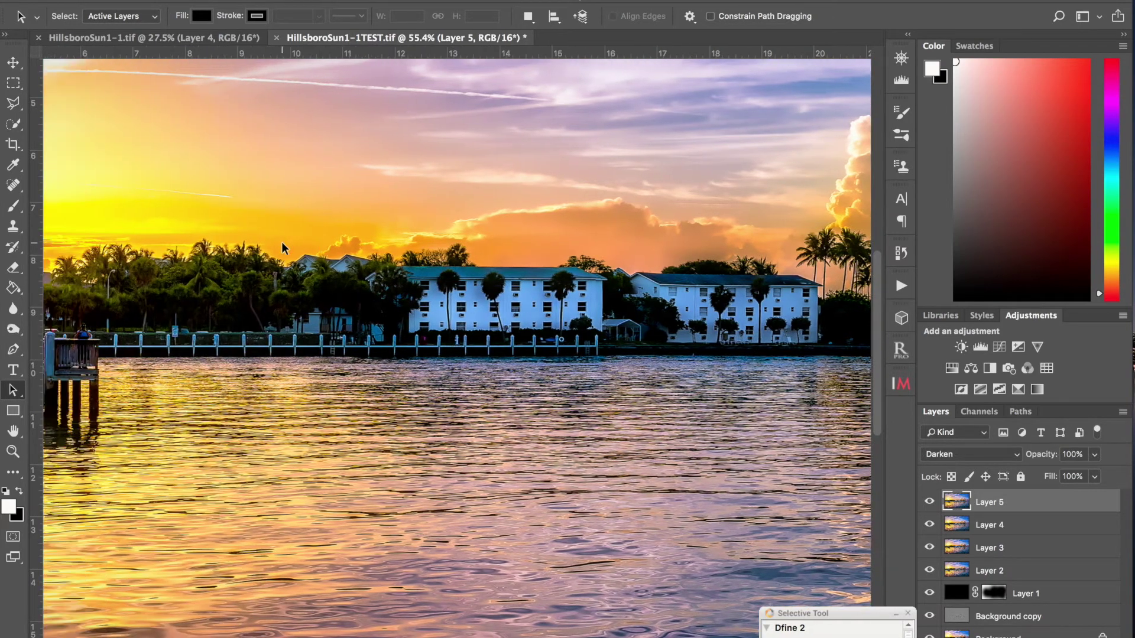
scroll(283, 247, right, 20)
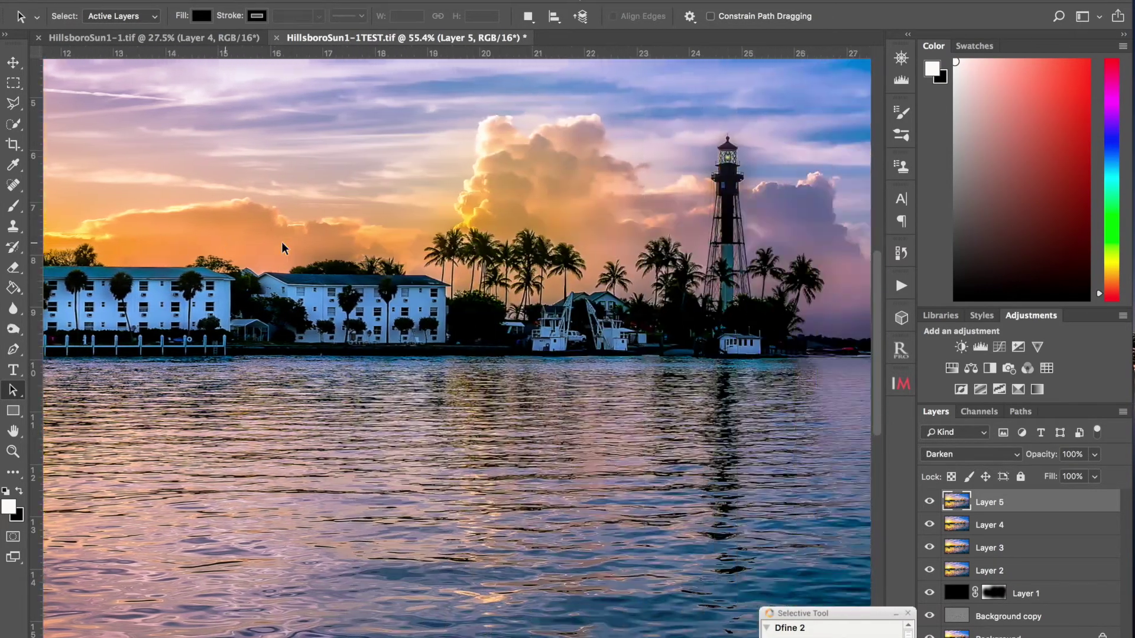
scroll(283, 247, down, 5)
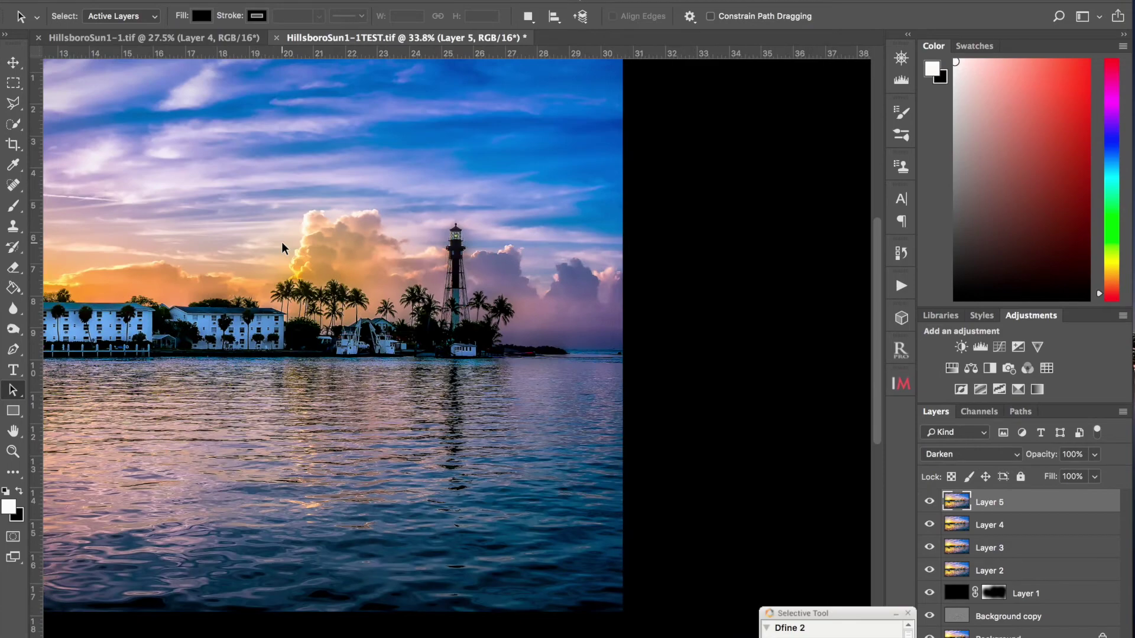
scroll(281, 247, up, 2)
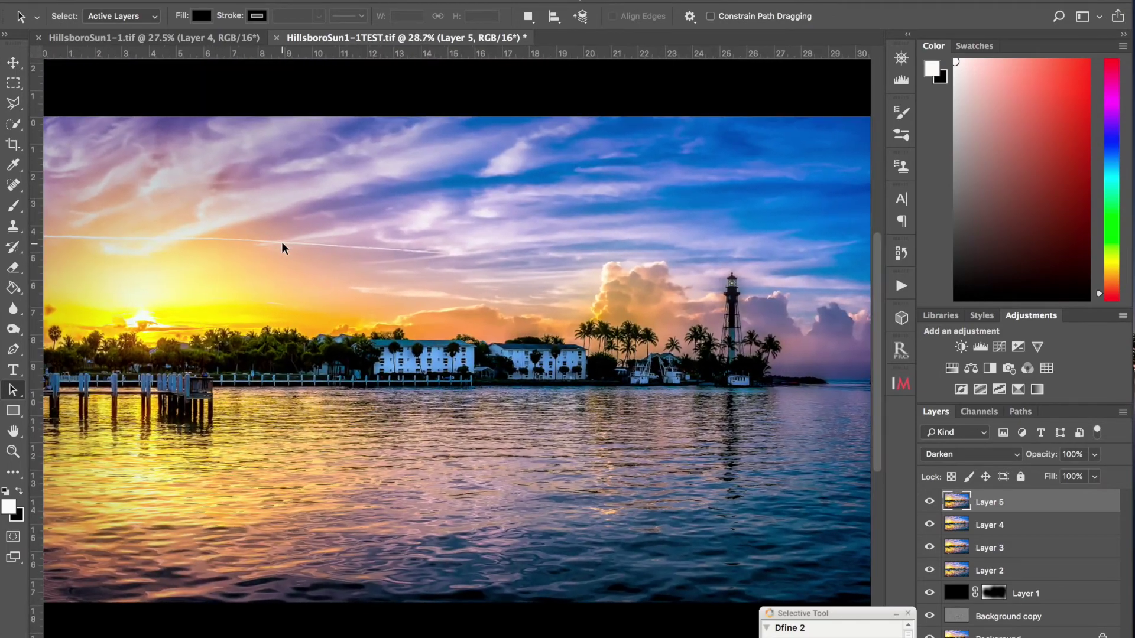
scroll(281, 247, right, 5)
scroll(282, 234, up, 4)
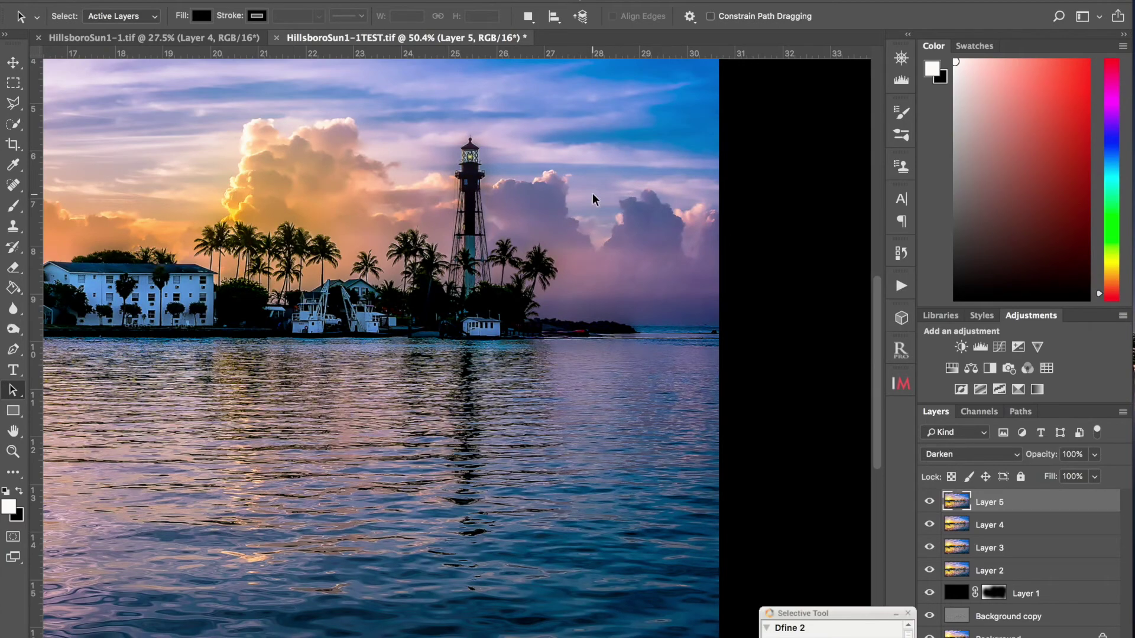
- Examine the lighthouse, palms and apartment rooftops up close for clean edges against the sky
scroll(593, 193, up, 5)
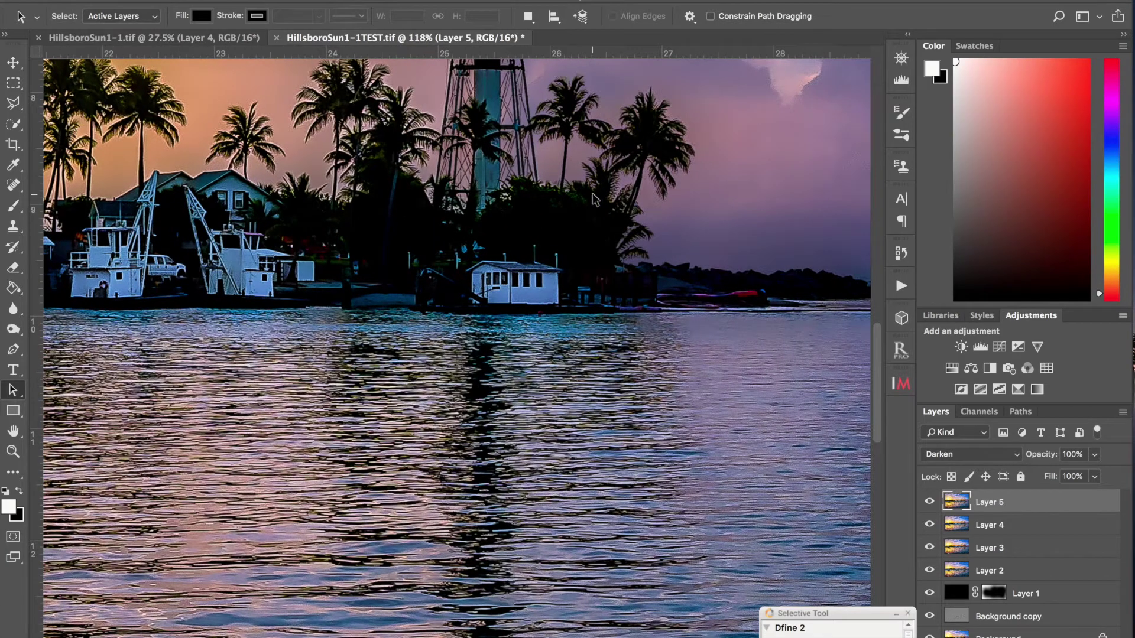
scroll(593, 193, up, 5)
scroll(592, 192, right, 2)
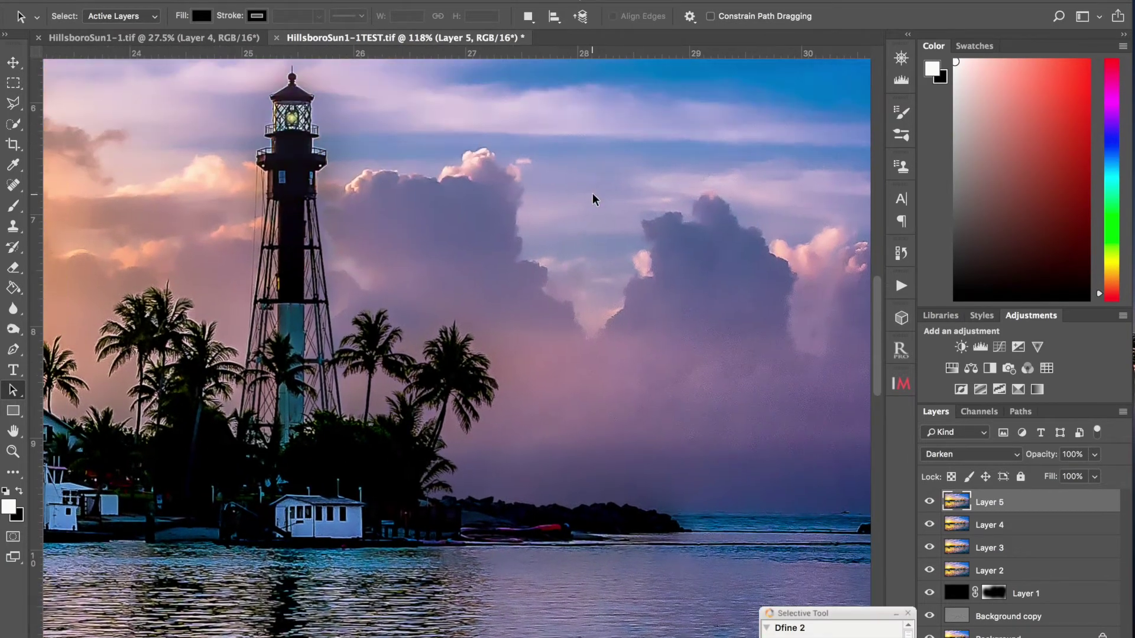
scroll(592, 192, left, 6)
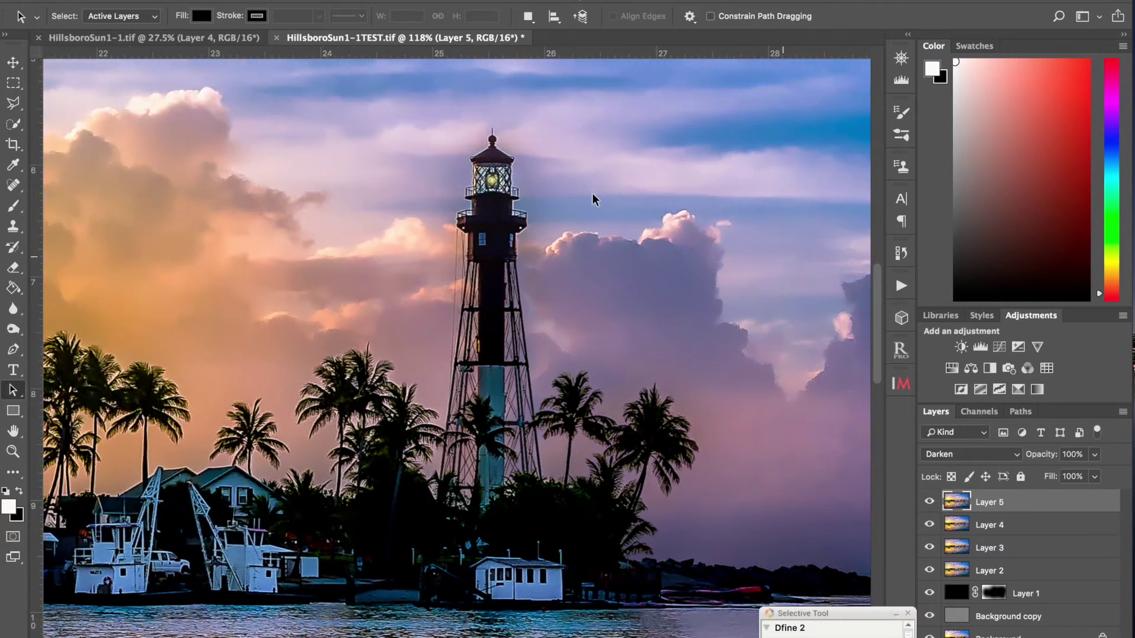
scroll(592, 193, left, 10)
scroll(592, 192, down, 1)
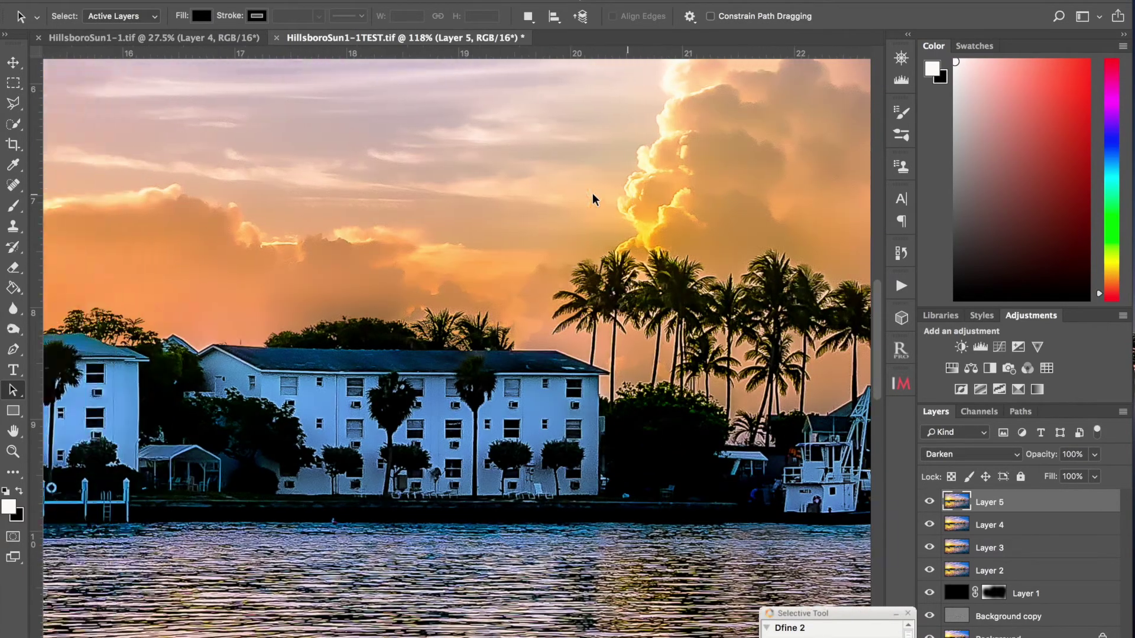
scroll(593, 193, up, 5)
scroll(593, 193, right, 11)
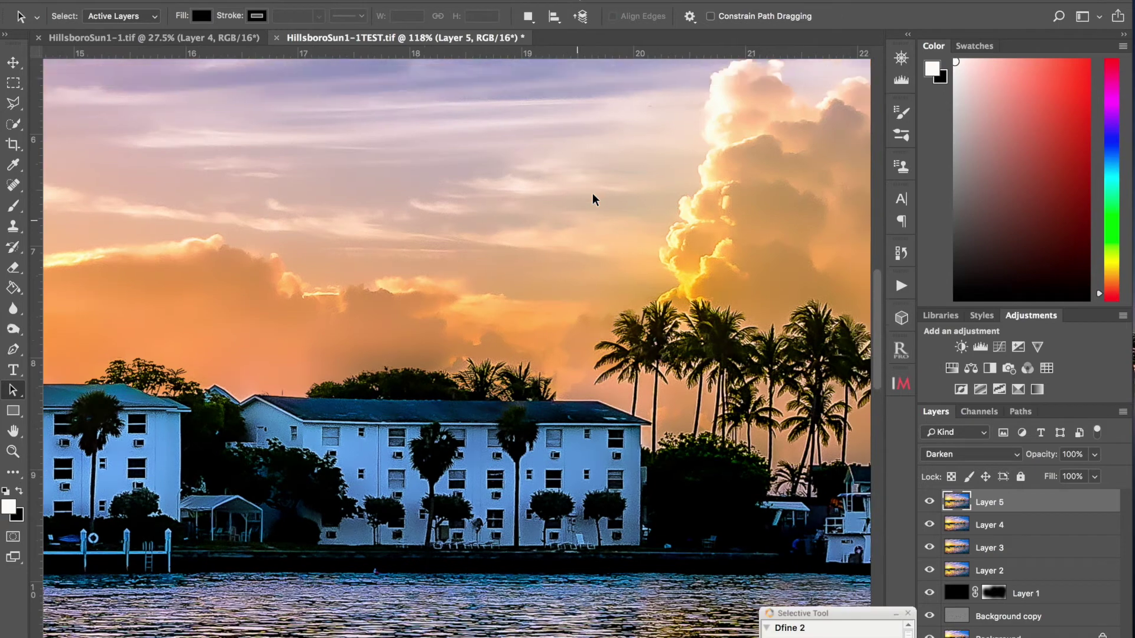
scroll(592, 195, right, 2)
scroll(592, 195, down, 1)
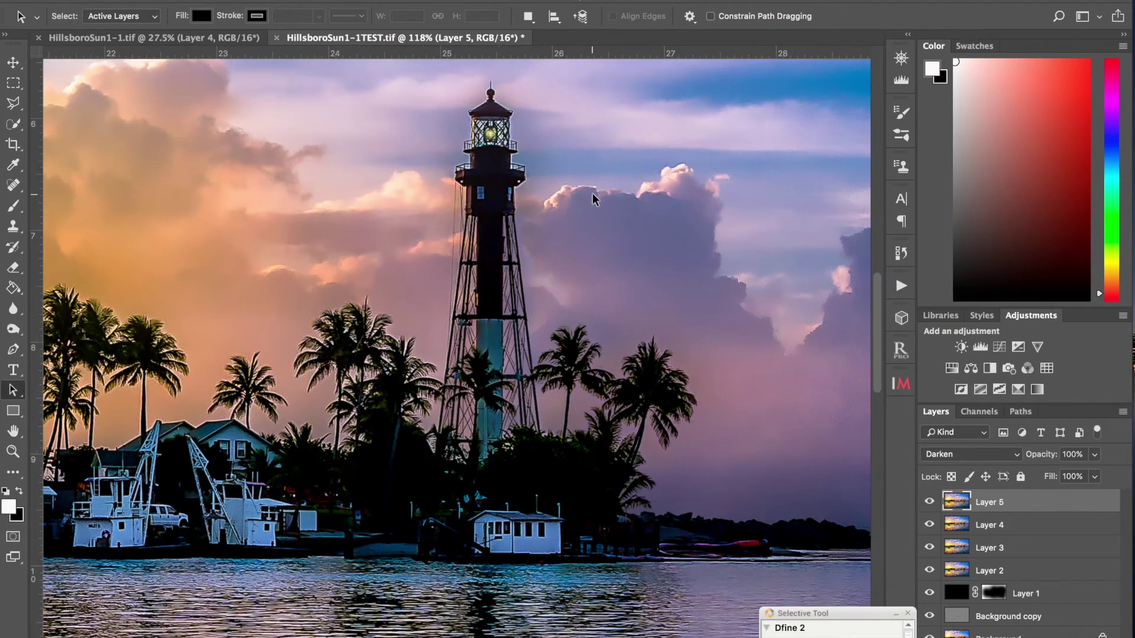
scroll(592, 192, down, 2)
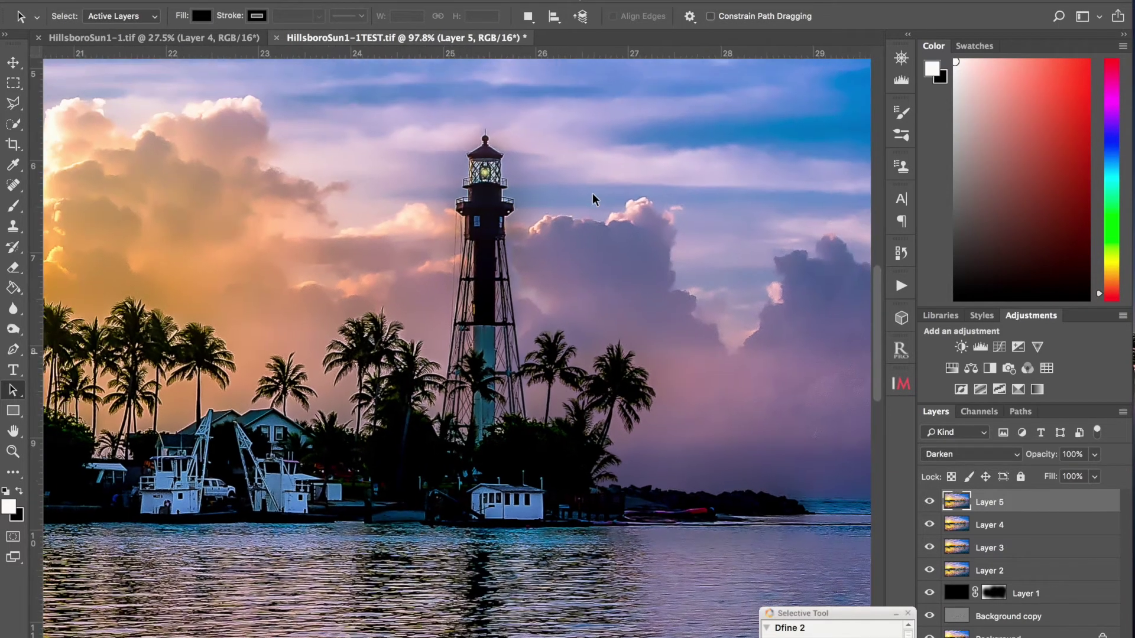
scroll(592, 193, down, 3)
scroll(592, 194, right, 3)
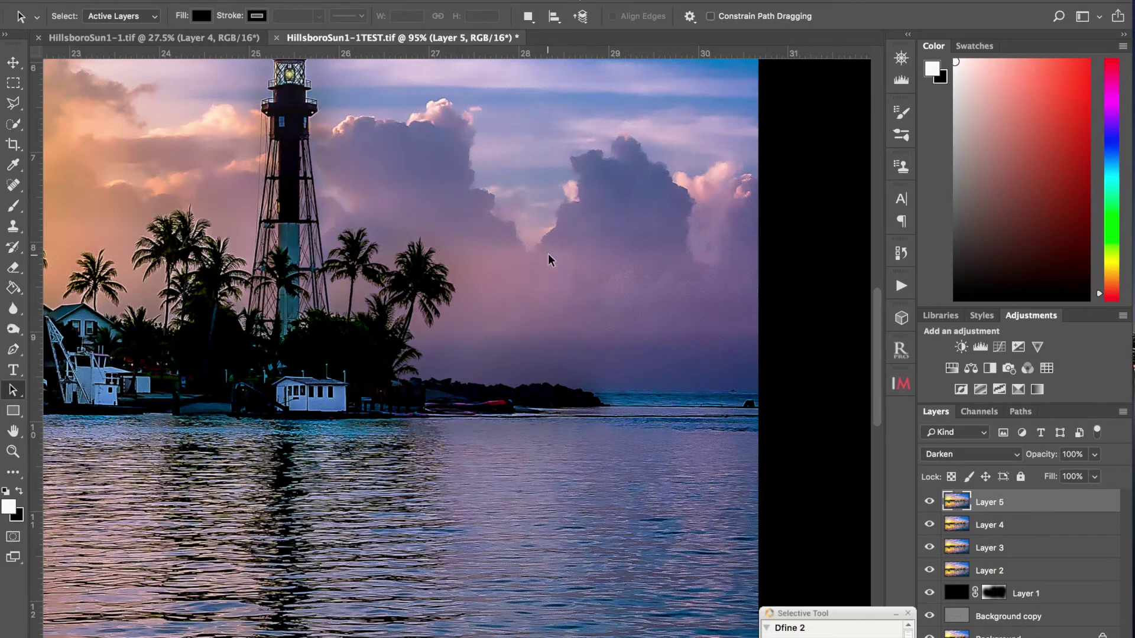
scroll(529, 261, left, 8)
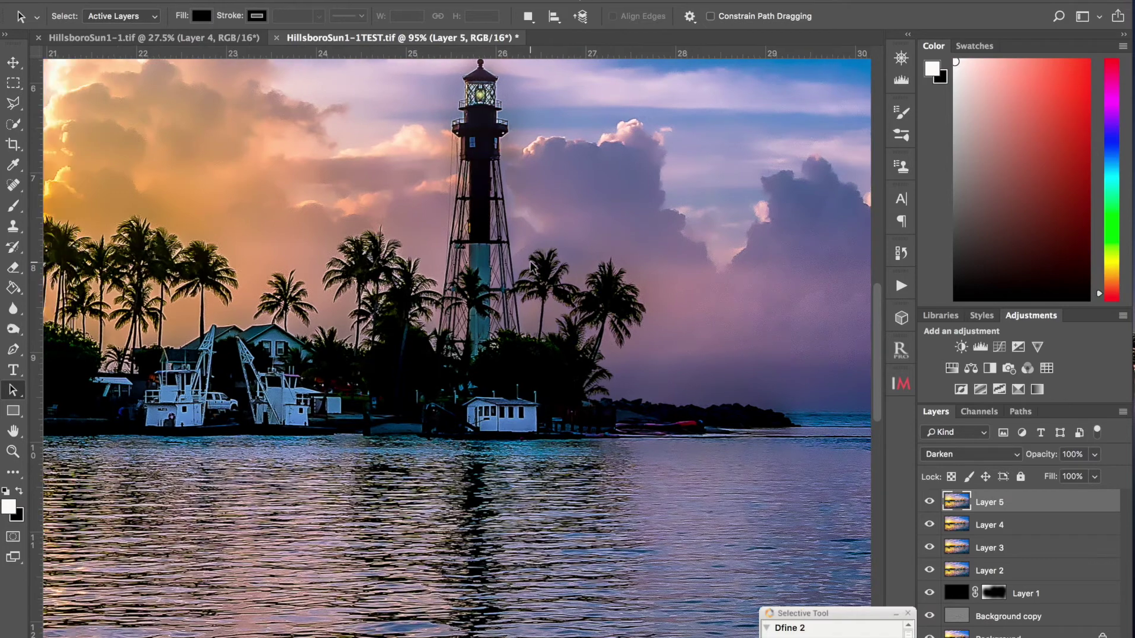
- Clone sky over the edges of the palms just left of the lighthouse with a size 100 Clone Stamp brush
scroll(530, 260, up, 6)
scroll(530, 261, up, 5)
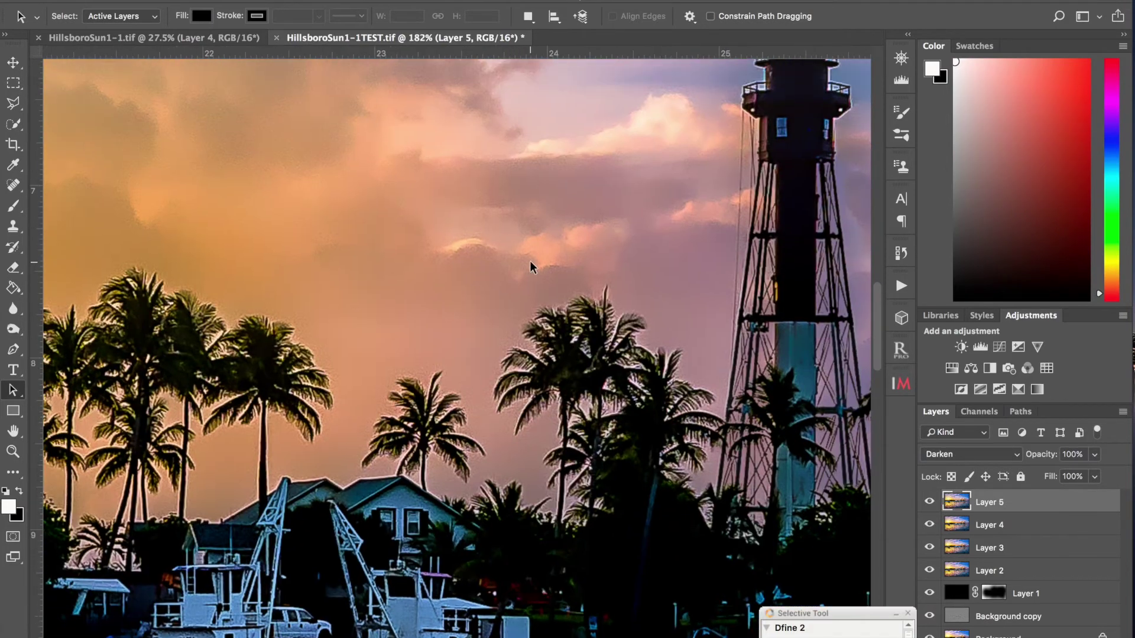
click(13, 226)
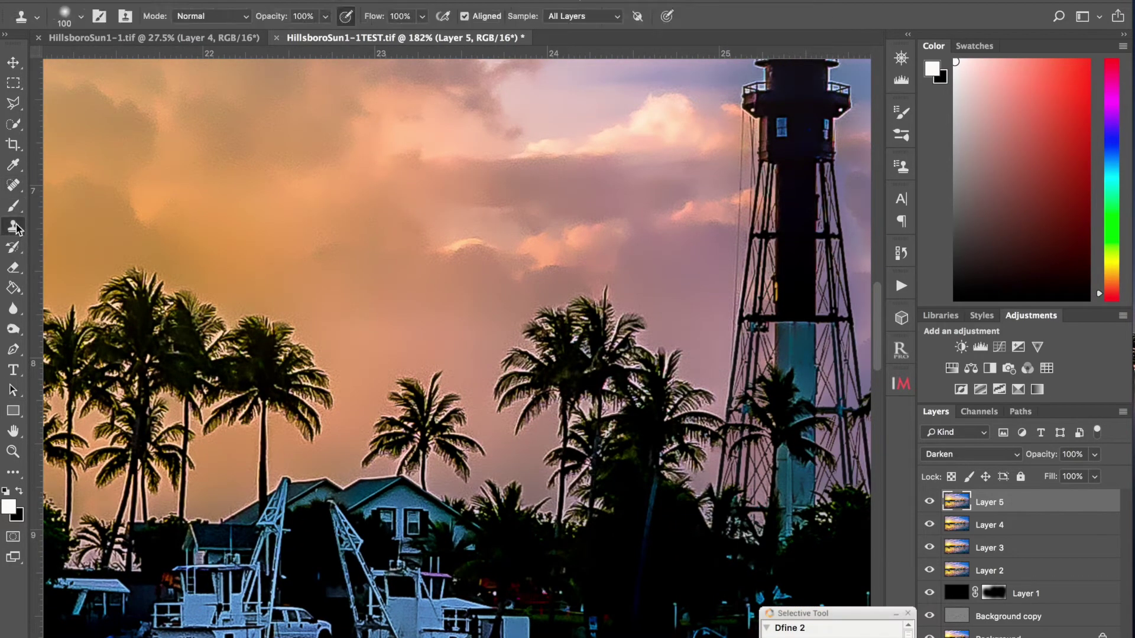
alt+click(584, 186)
mouse_move(609, 391)
mouse_down()
mouse_move(610, 334)
mouse_move(578, 349)
mouse_move(562, 330)
mouse_up()
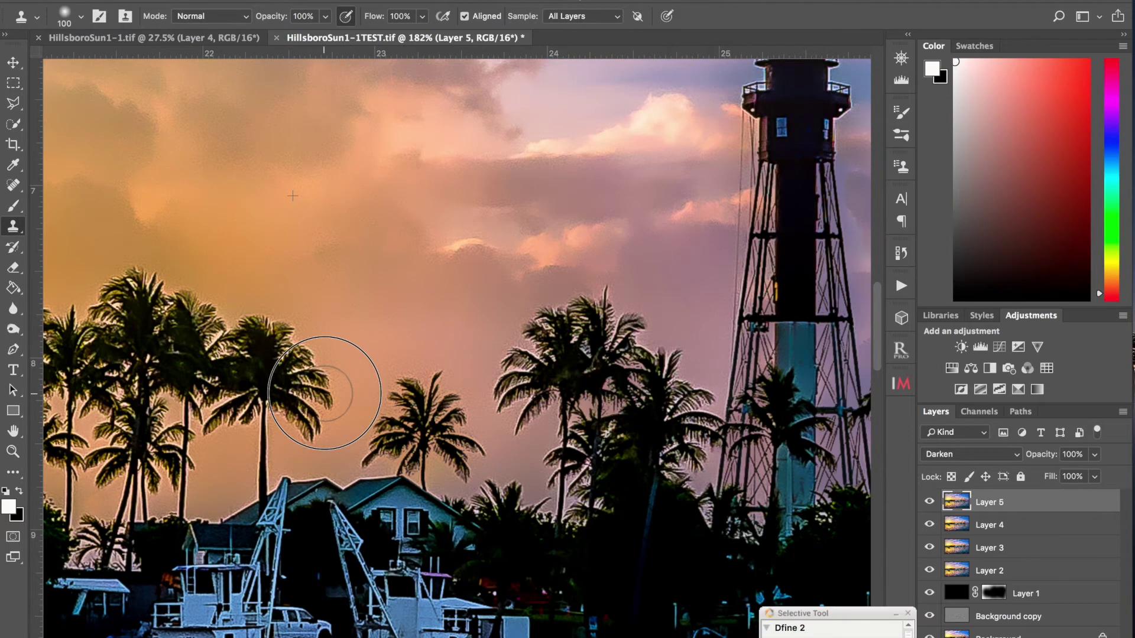
- Clone orange sky around the fronds of the tall palms left of the house, using the size 100 brush
scroll(328, 395, left, 5)
scroll(328, 395, up, 1)
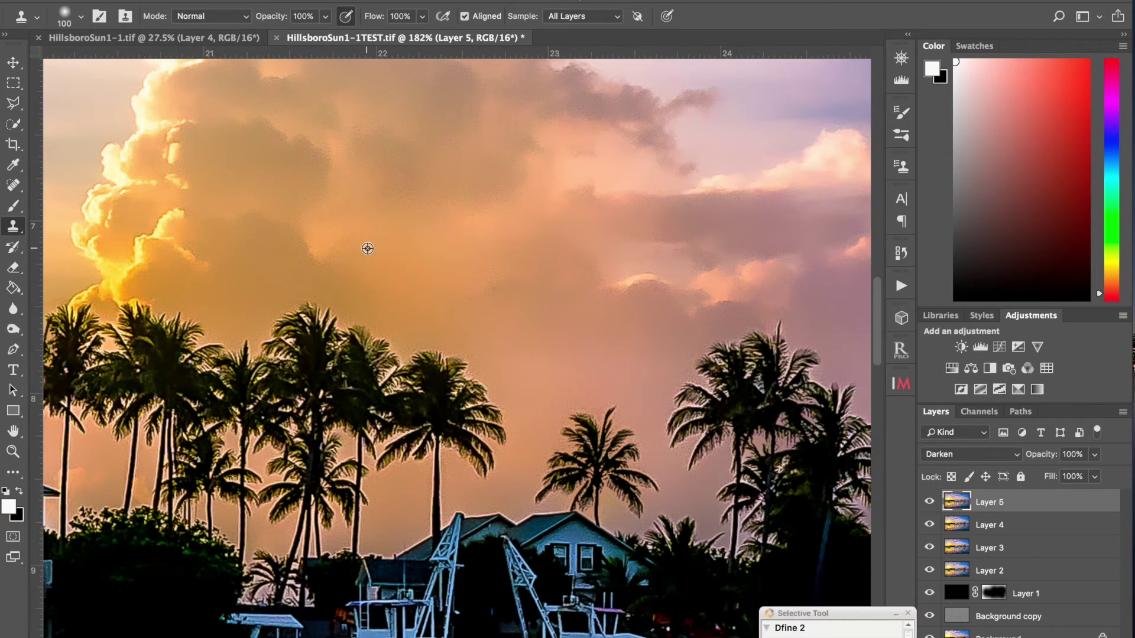
mouse_move(391, 367)
mouse_down()
mouse_move(270, 319)
mouse_move(470, 362)
mouse_move(490, 426)
mouse_move(450, 455)
mouse_move(369, 447)
mouse_up()
alt+click(586, 325)
click(287, 409)
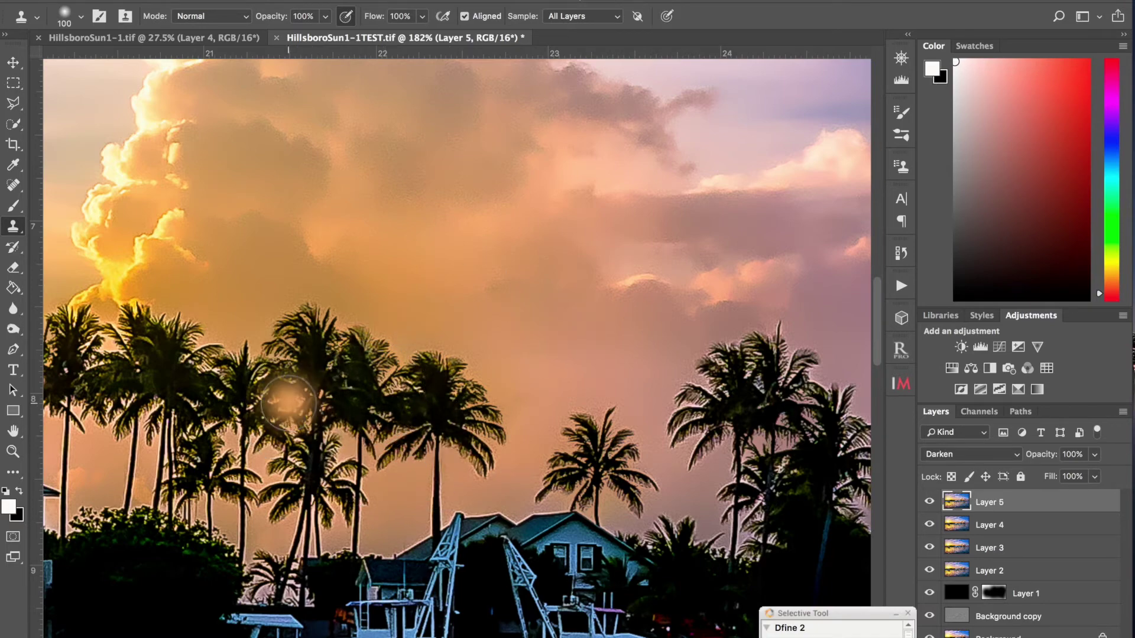
- Compare the wider waterfront scene with and without the cloned sky by toggling Layer 5, and examine the lighthouse area
key(super+minus)
scroll(287, 408, down, 3)
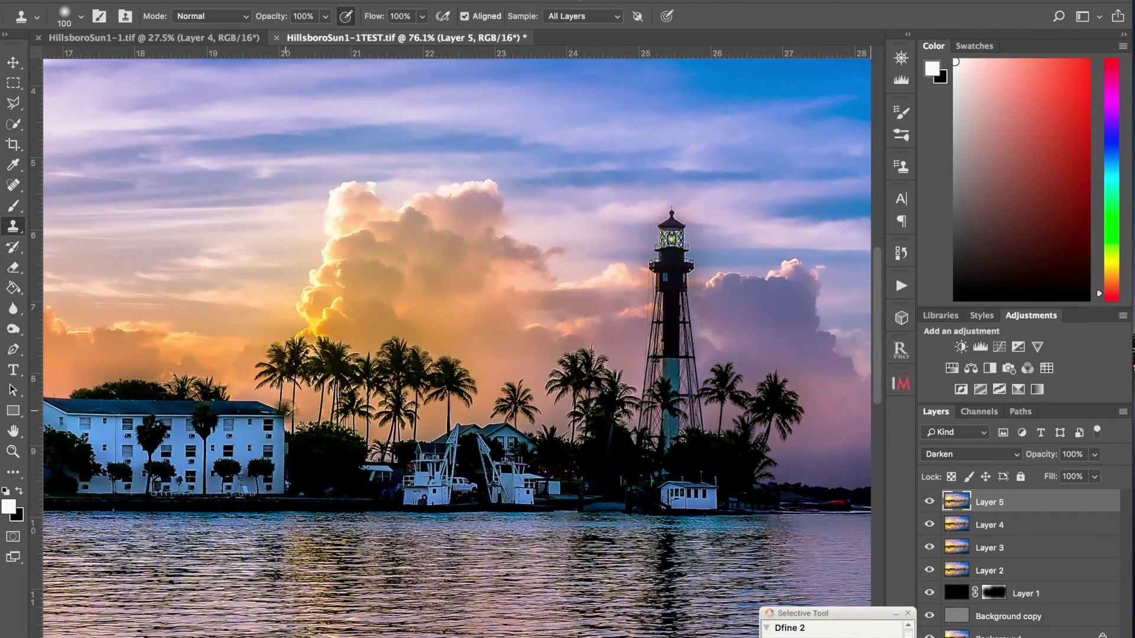
scroll(287, 407, down, 1)
scroll(286, 408, down, 3)
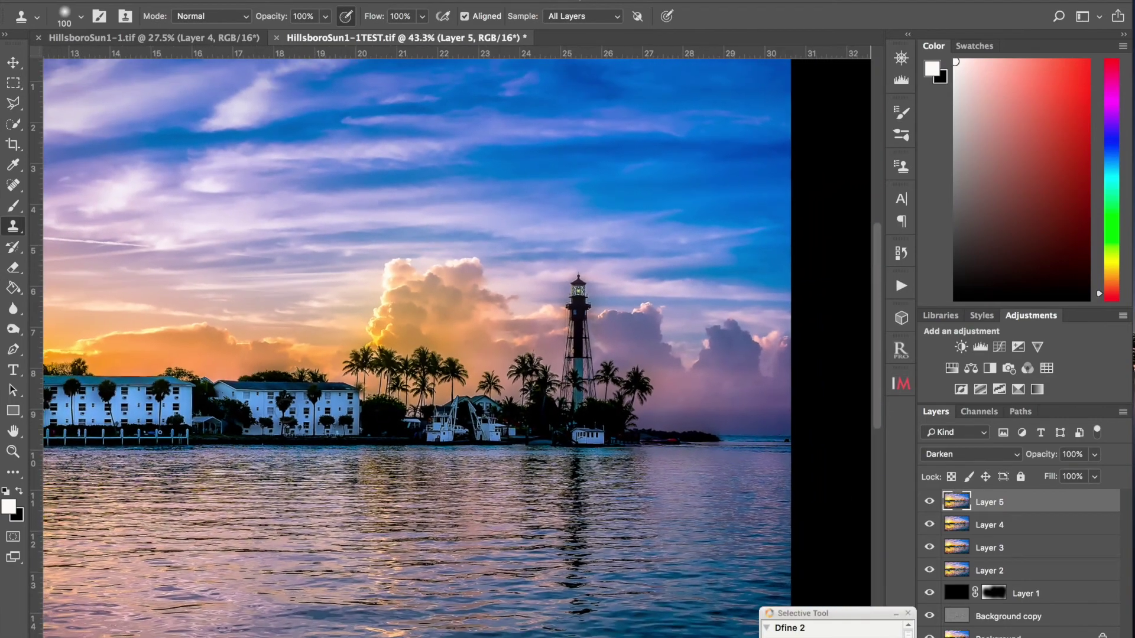
scroll(287, 408, down, 2)
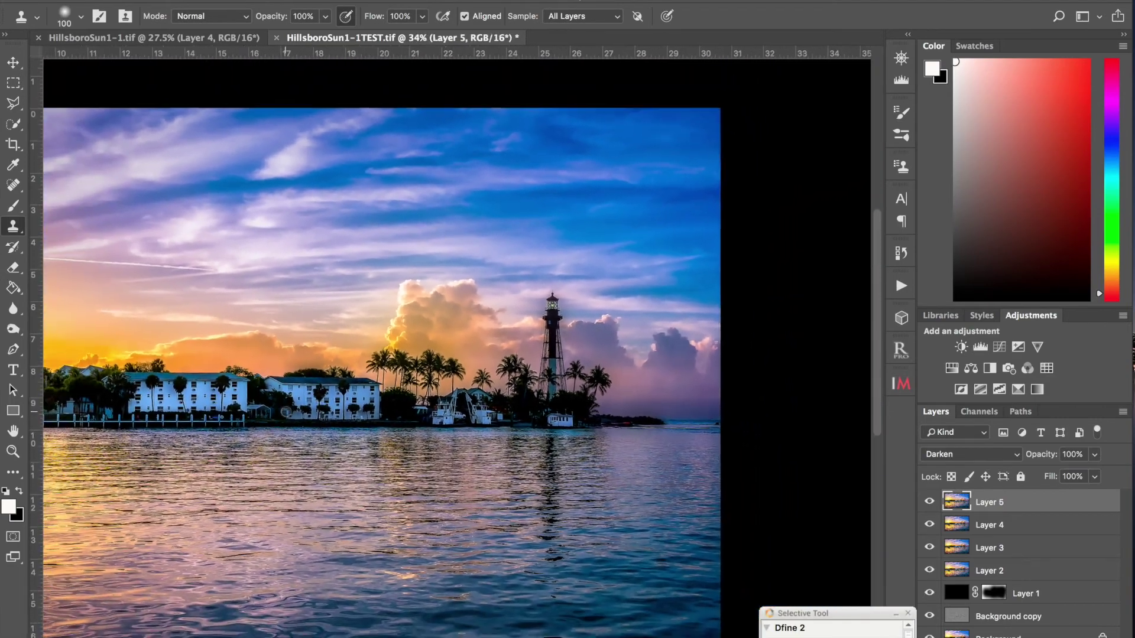
key(super+comma)
key(super+comma)
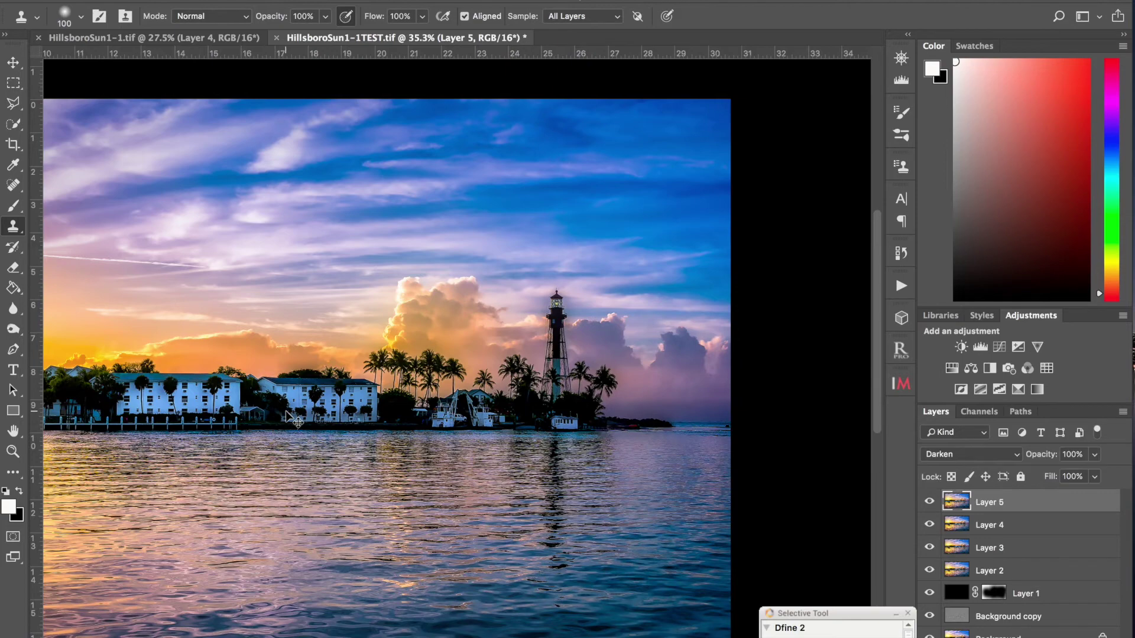
scroll(442, 314, up, 3)
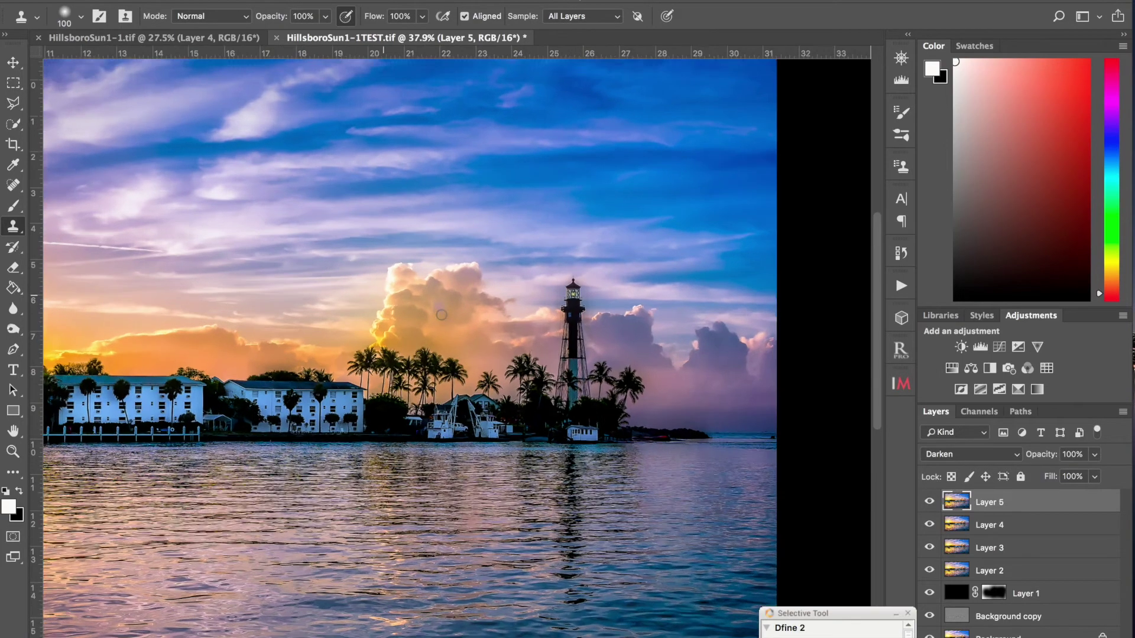
scroll(442, 314, up, 1)
scroll(441, 314, right, 3)
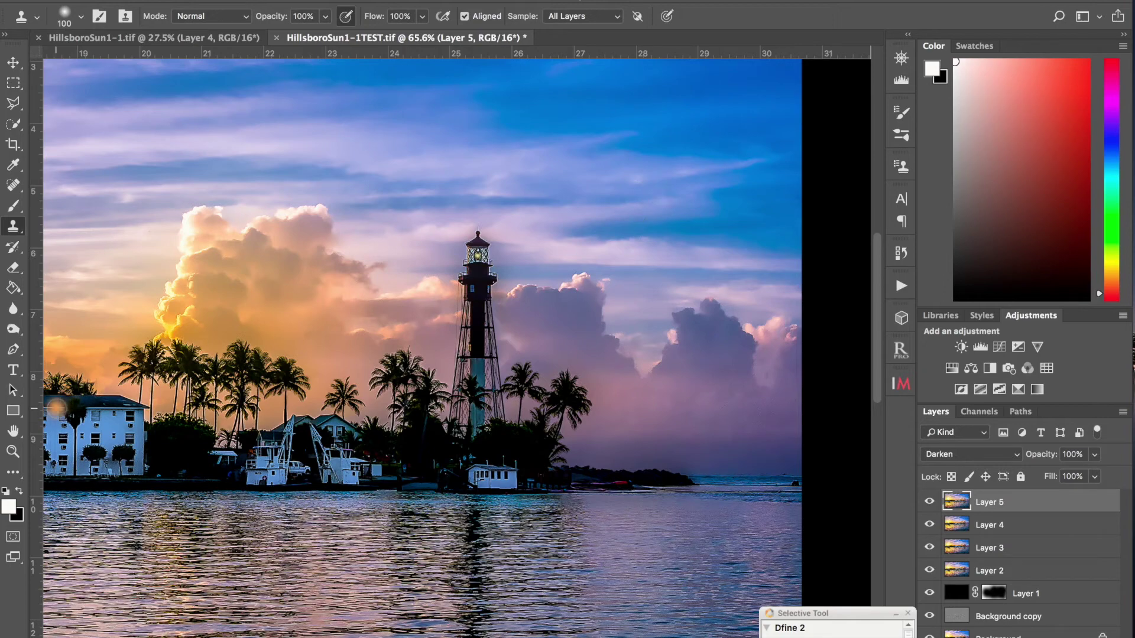
- Switch to the Path Selection tool, view the full test image, and bring up the HillsboroSun1-1.tif document
click(13, 390)
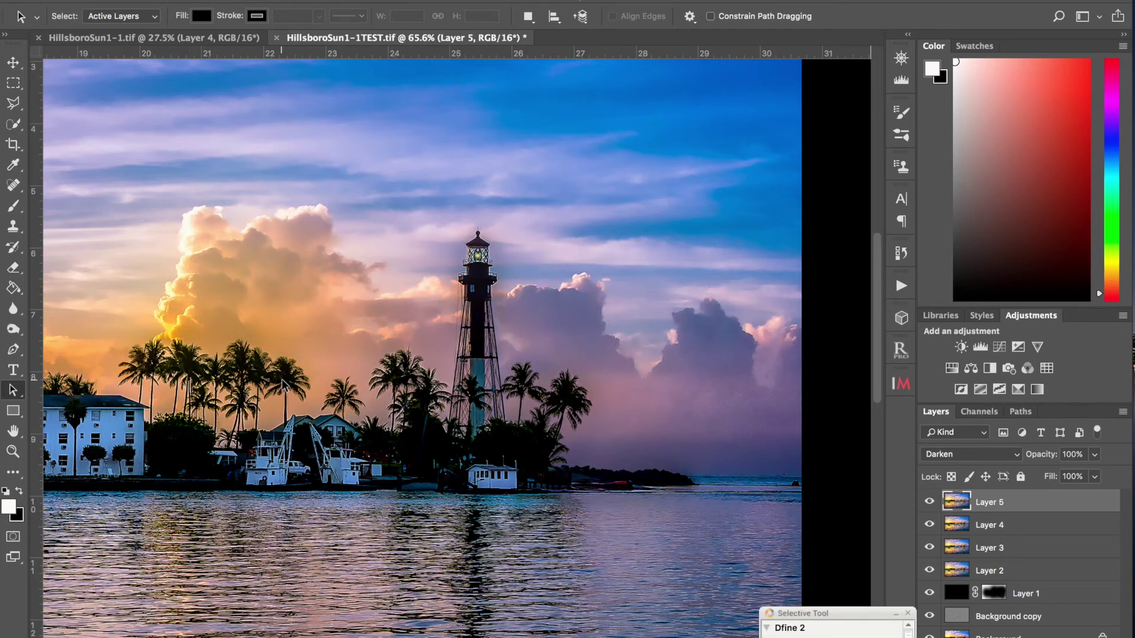
scroll(281, 379, down, 5)
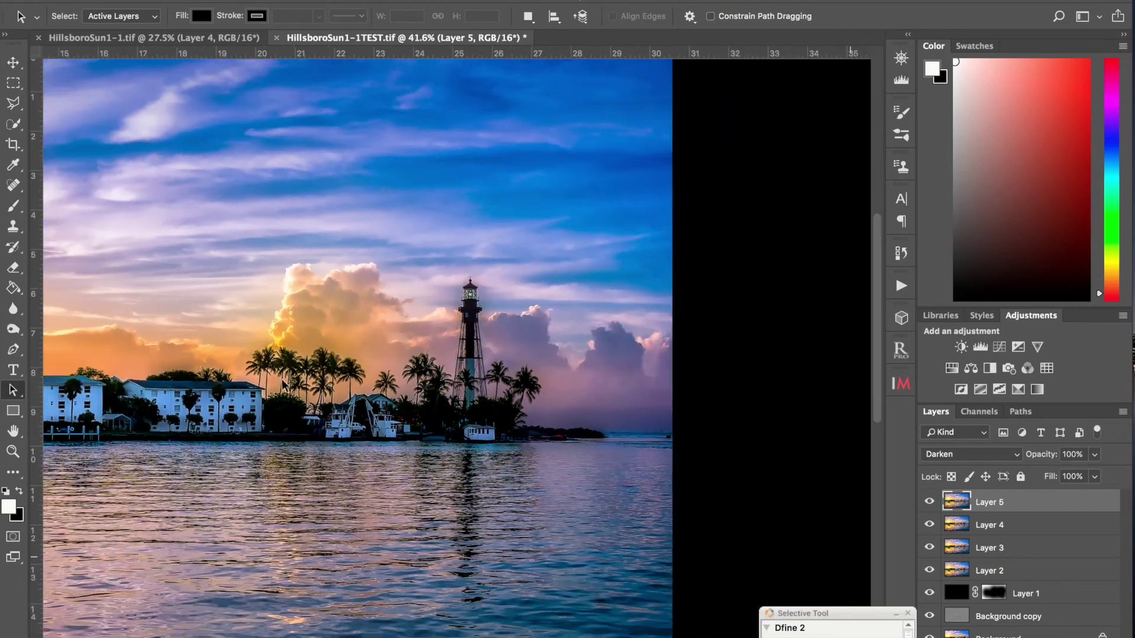
scroll(281, 378, down, 3)
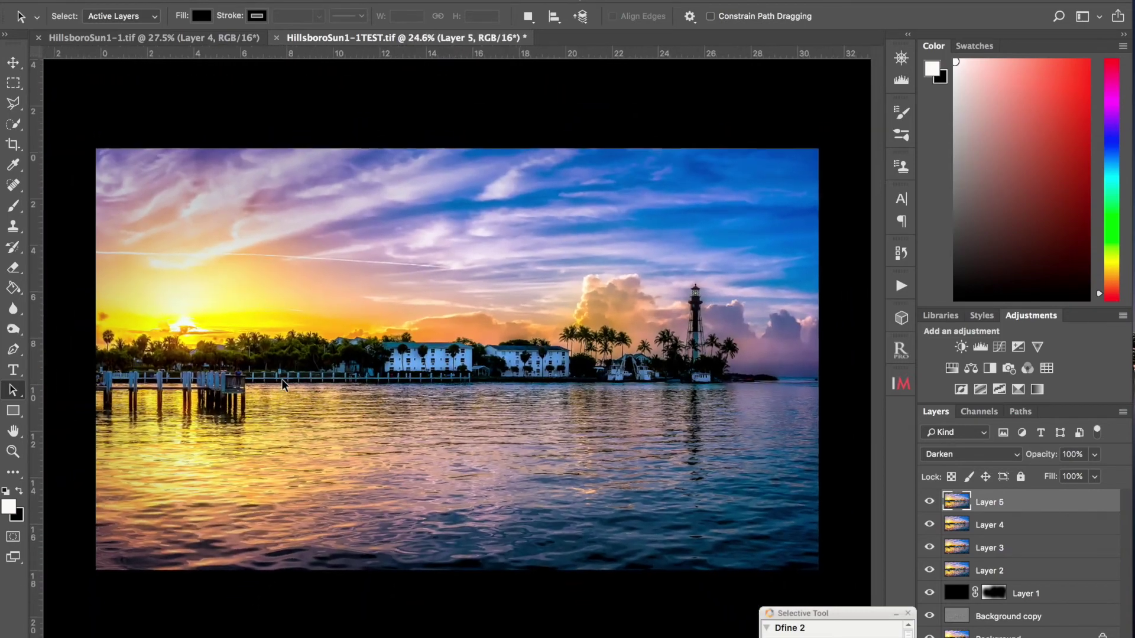
scroll(281, 378, up, 2)
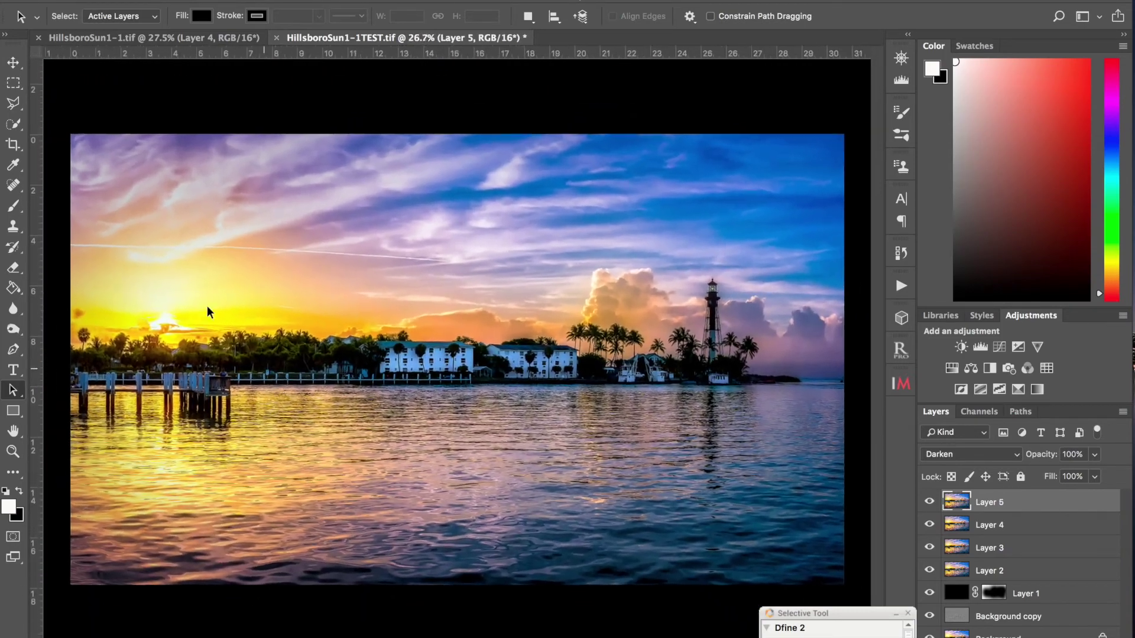
click(113, 35)
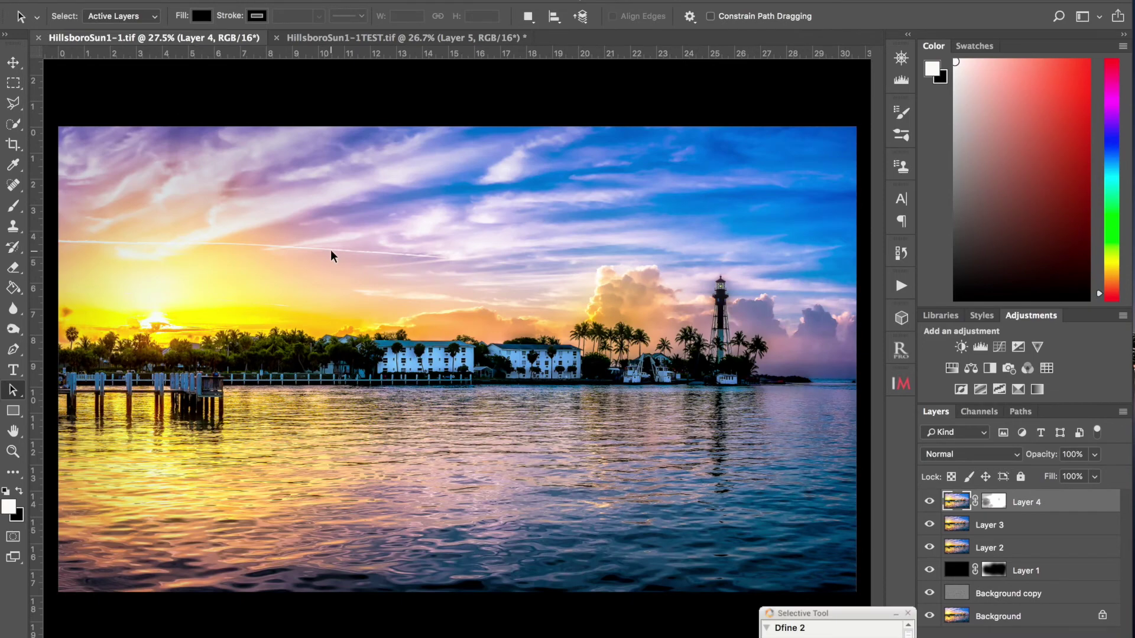
- Examine the palms, lighthouse and clouds in HillsboroSun1-1.tif up close for leftover halos, and return to the whole image
scroll(331, 251, up, 3)
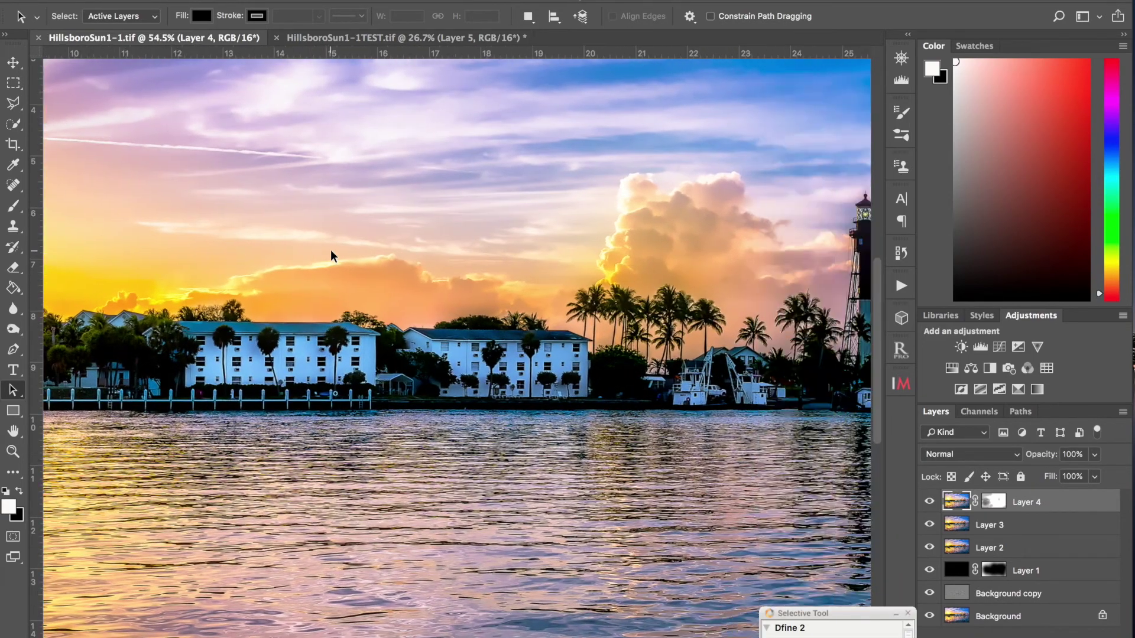
scroll(331, 249, right, 5)
scroll(331, 249, left, 2)
scroll(331, 250, up, 1)
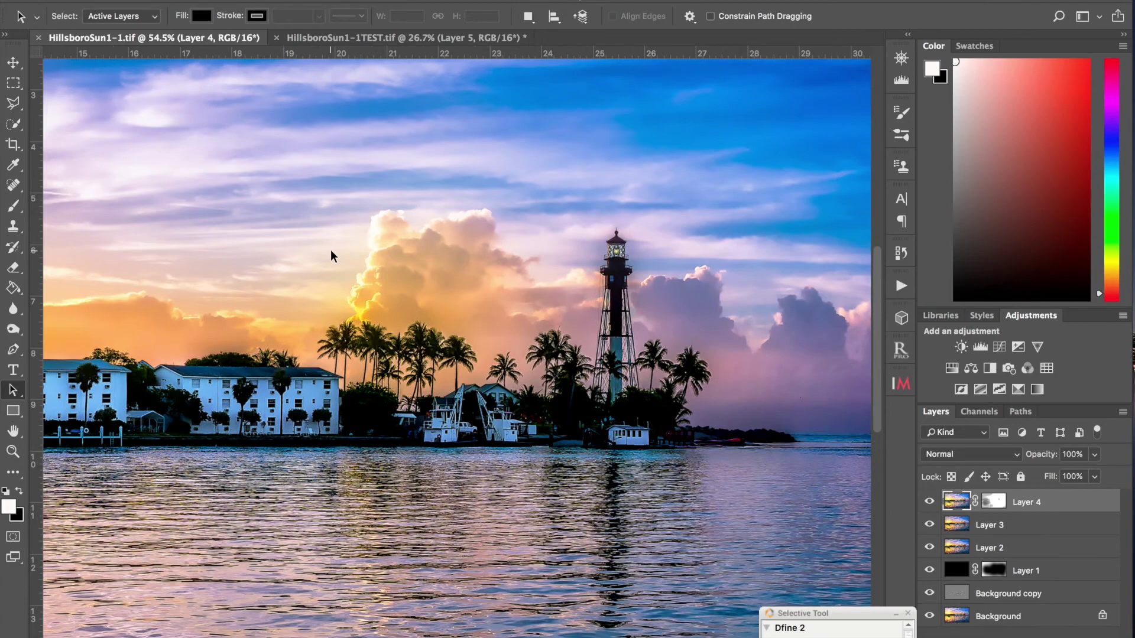
scroll(331, 250, up, 2)
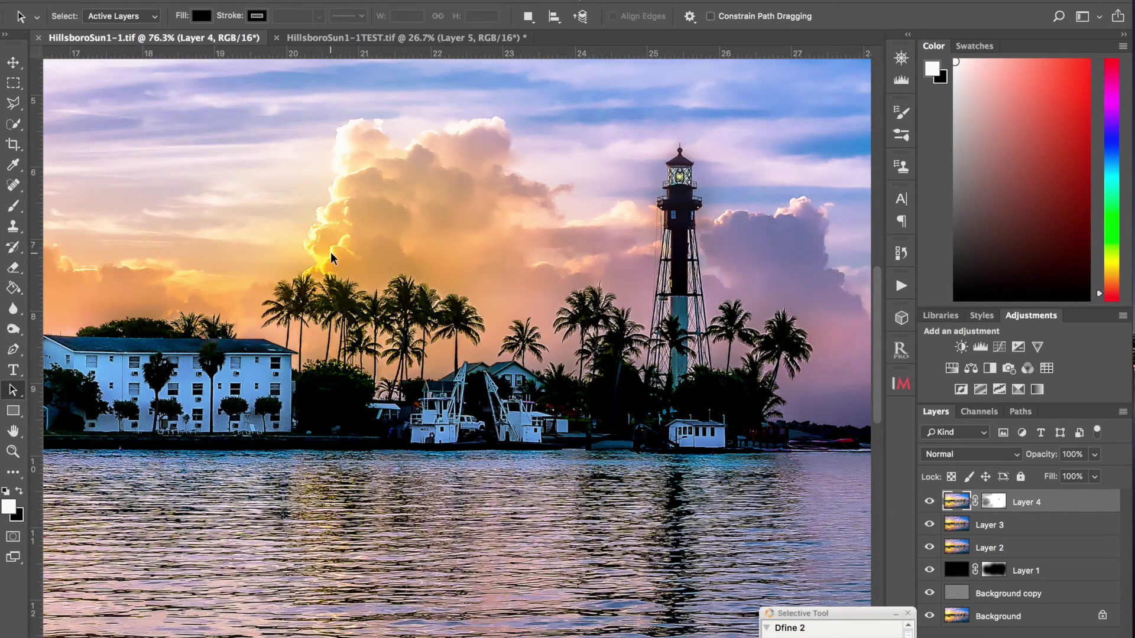
scroll(331, 252, down, 2)
scroll(331, 252, down, 3)
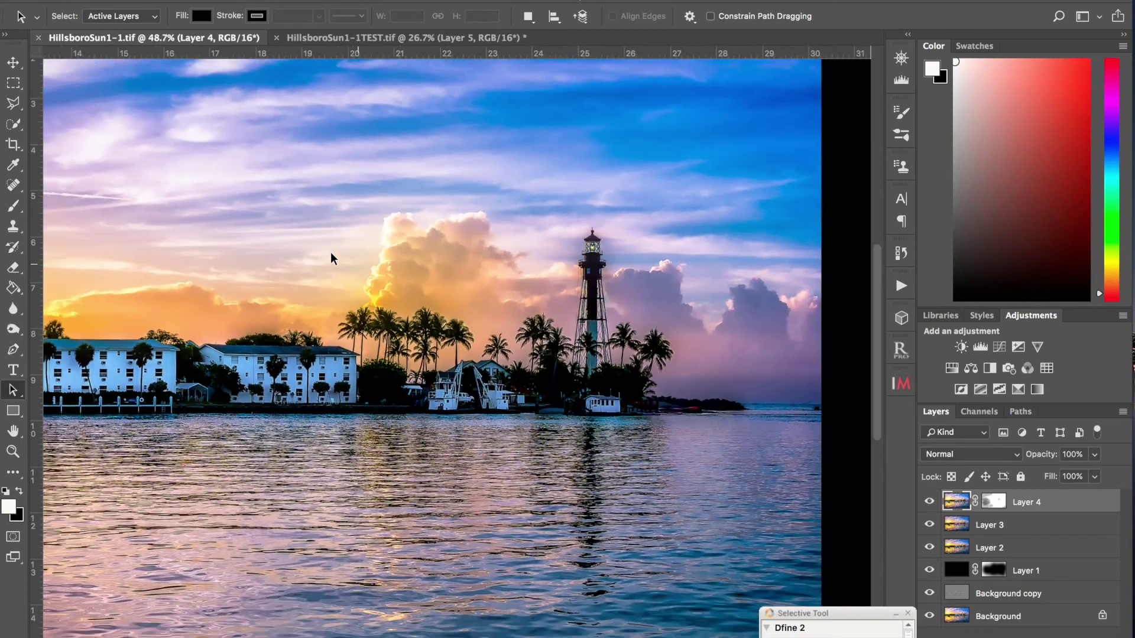
scroll(331, 251, down, 1)
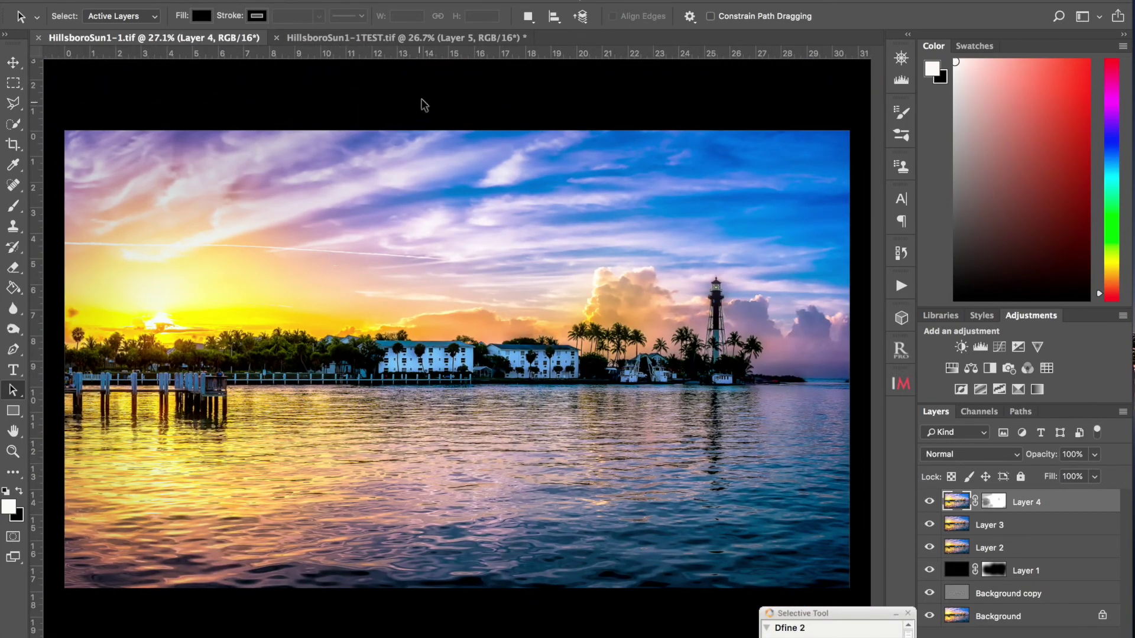
- Bring up HillsboroSun1-1TEST.tif and inspect the edges of the white waterfront buildings and nearby palms, ending on the full image
click(410, 39)
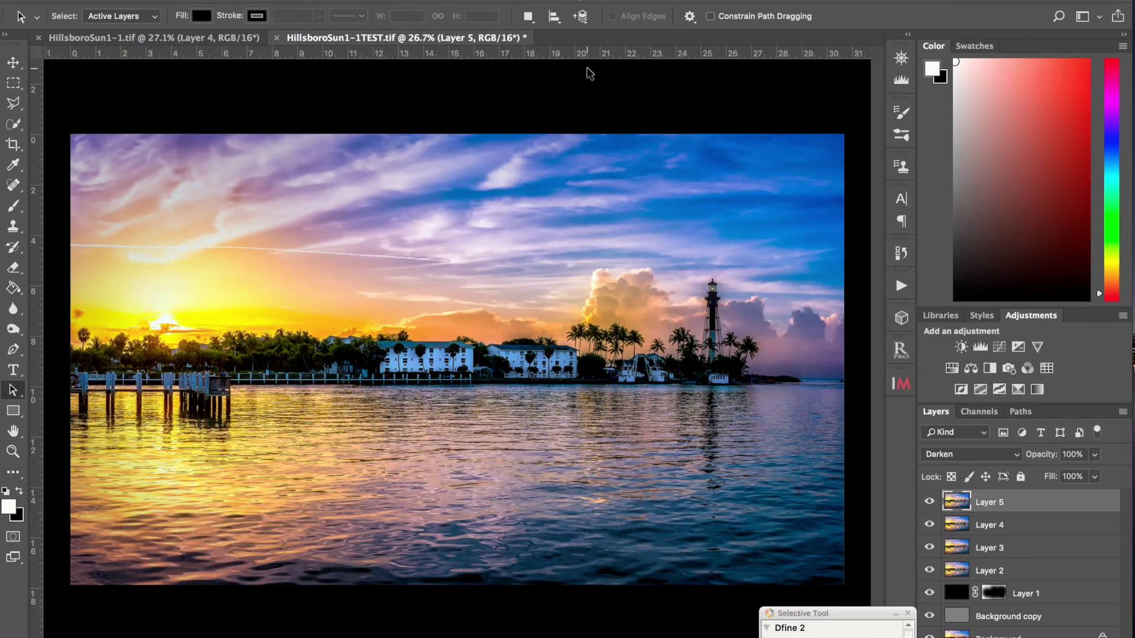
scroll(586, 71, up, 4)
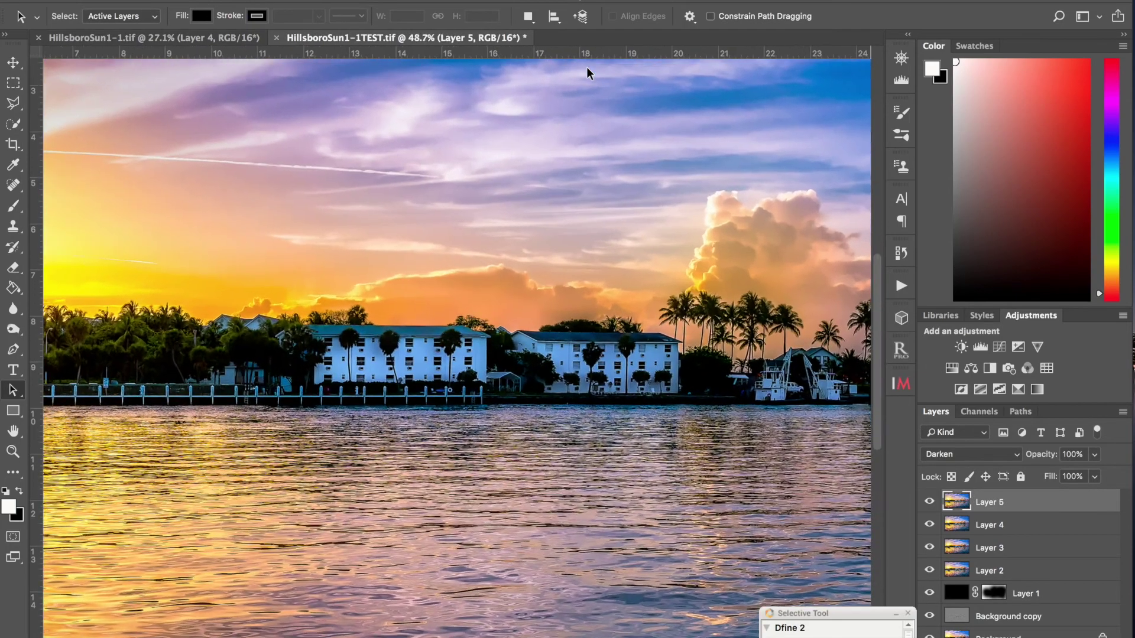
scroll(587, 66, up, 2)
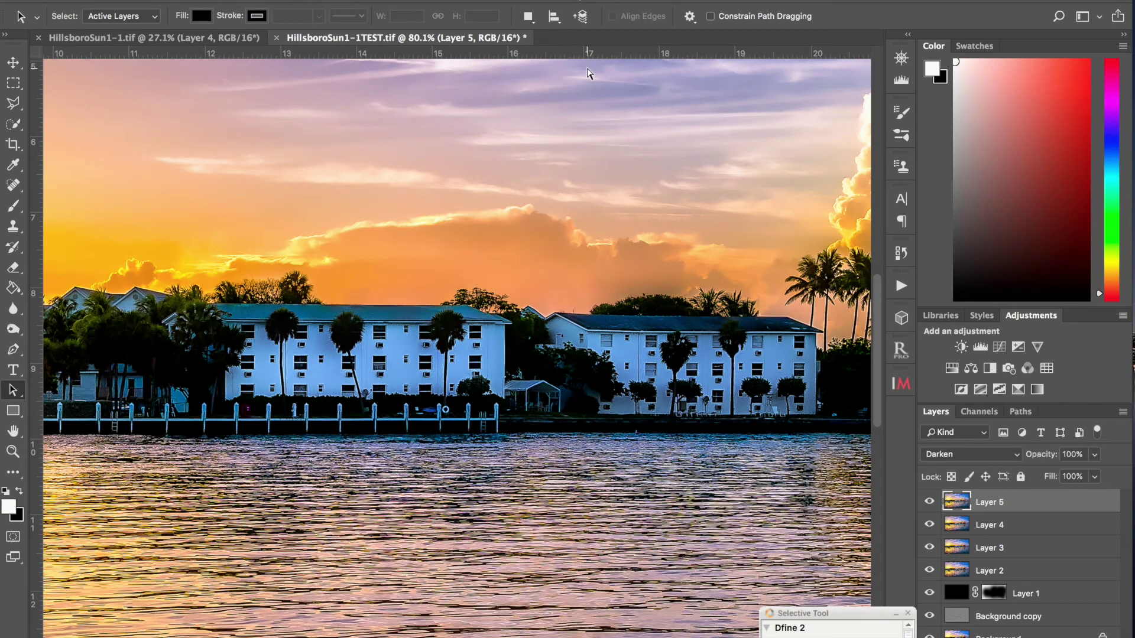
scroll(616, 187, down, 4)
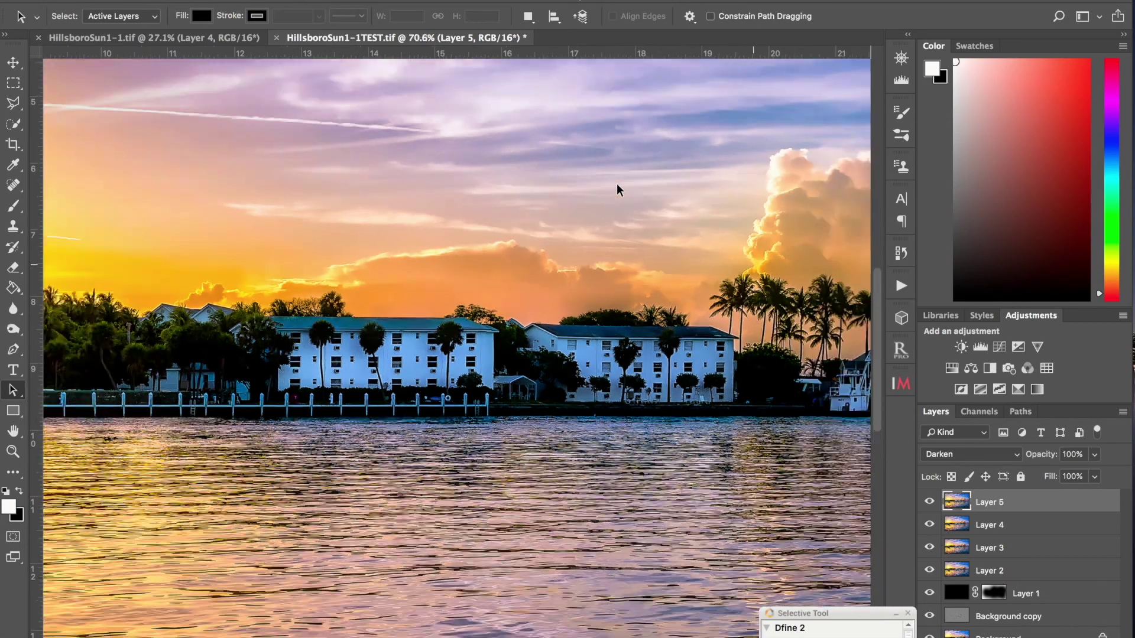
scroll(617, 187, down, 2)
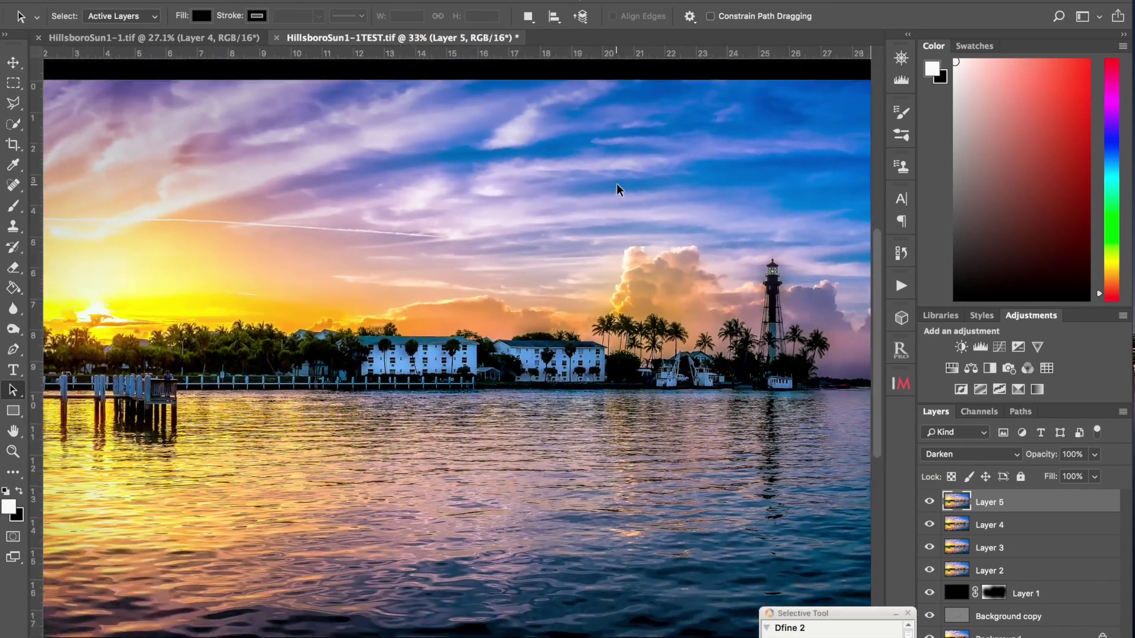
scroll(617, 188, down, 1)
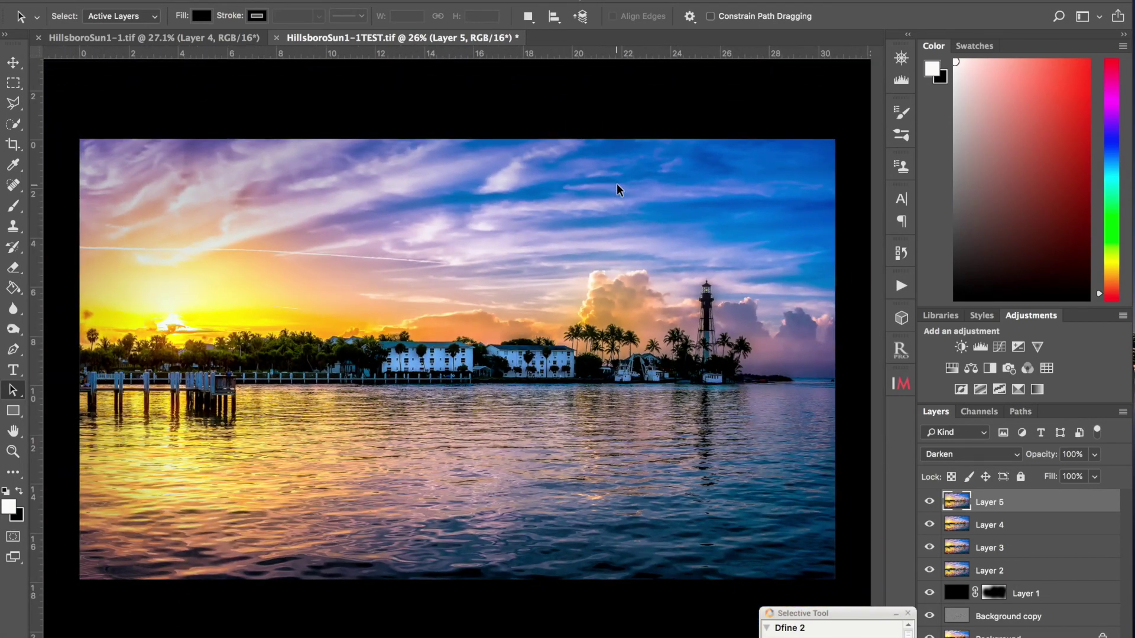